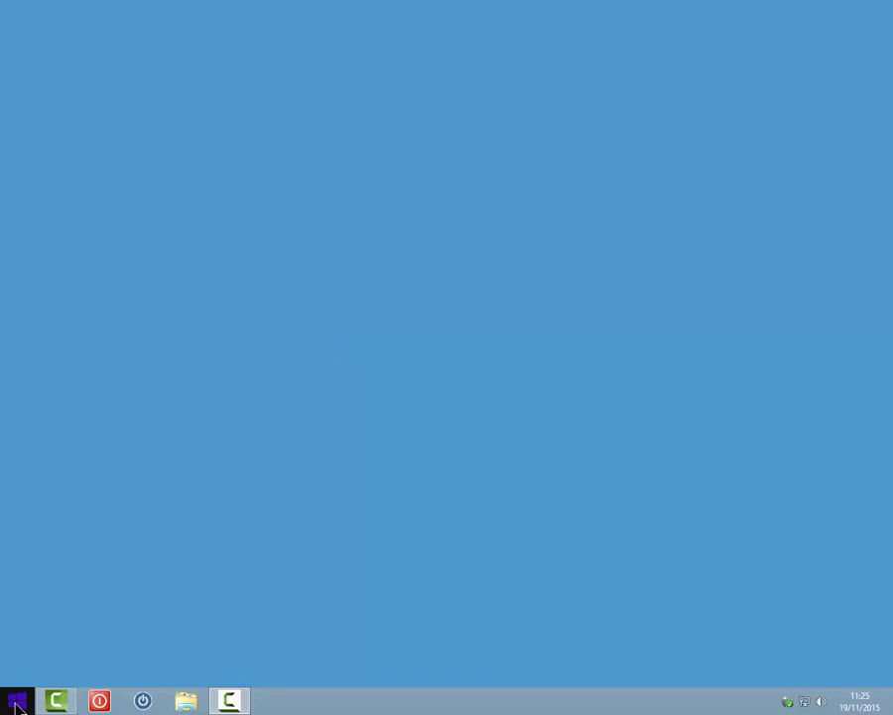
- Open Gestione disco (Disk Management) and maximize its window
right_click(16, 706)
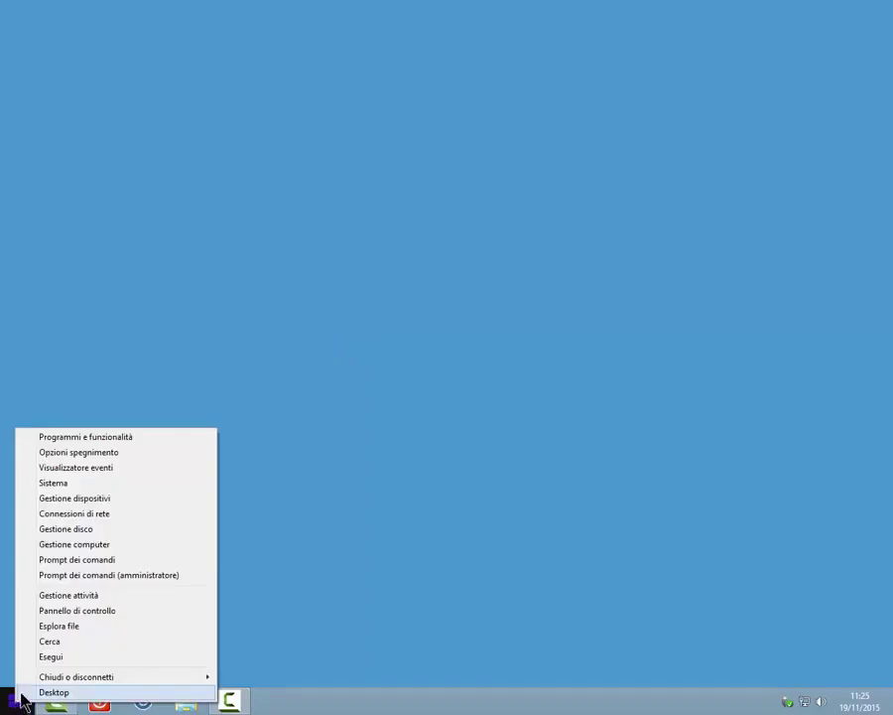
left_click(95, 529)
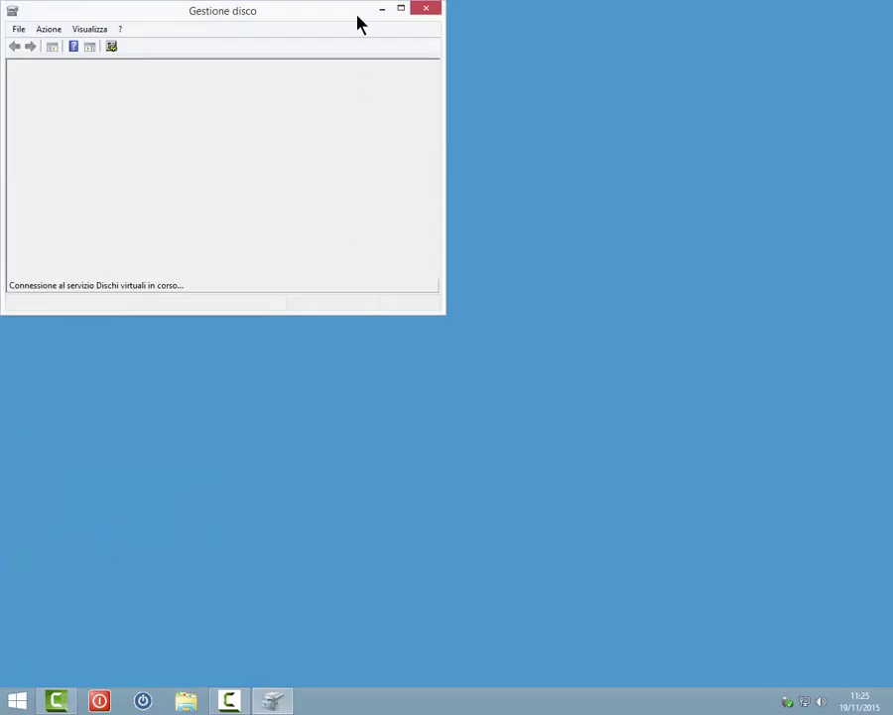
left_click(400, 8)
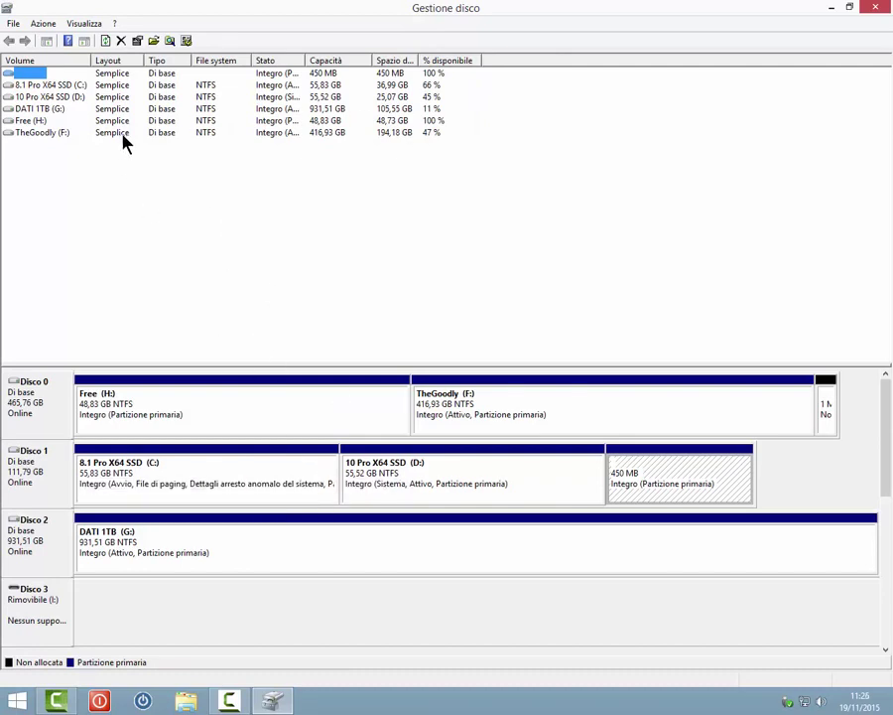
left_click(11, 24)
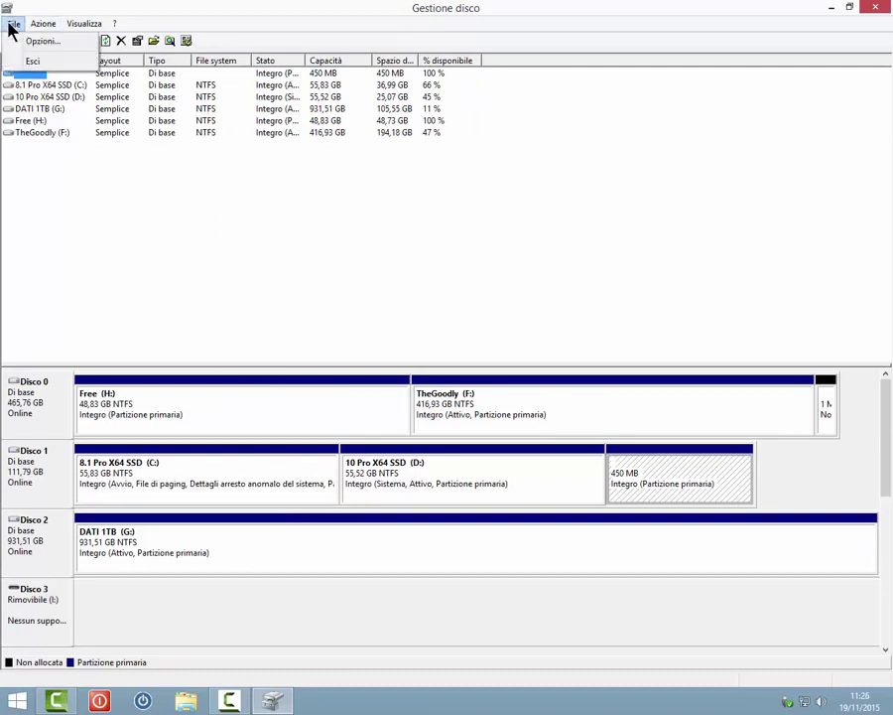
mouse_move(114, 23)
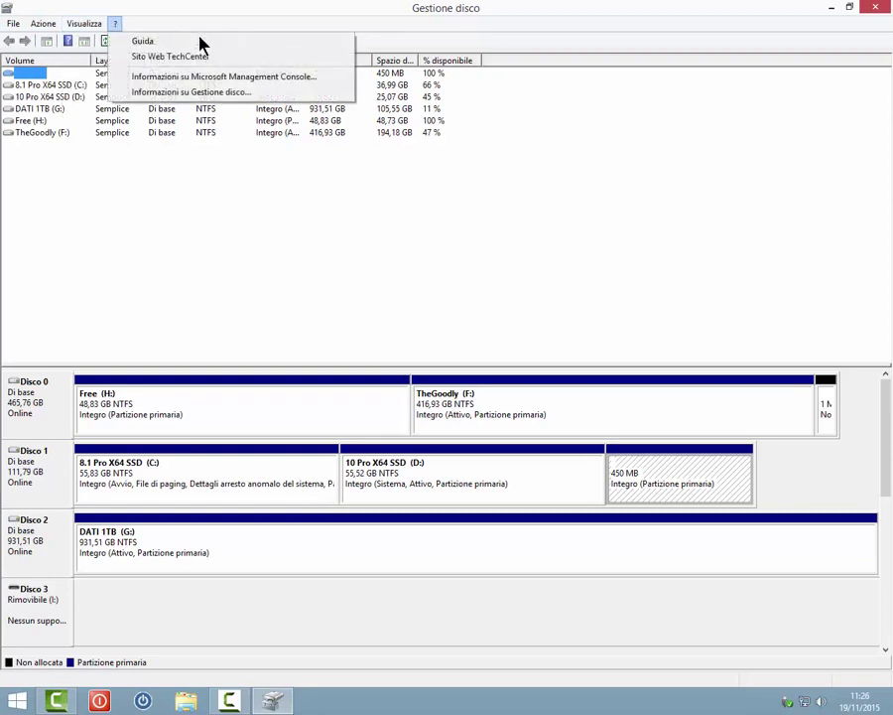
left_click(267, 23)
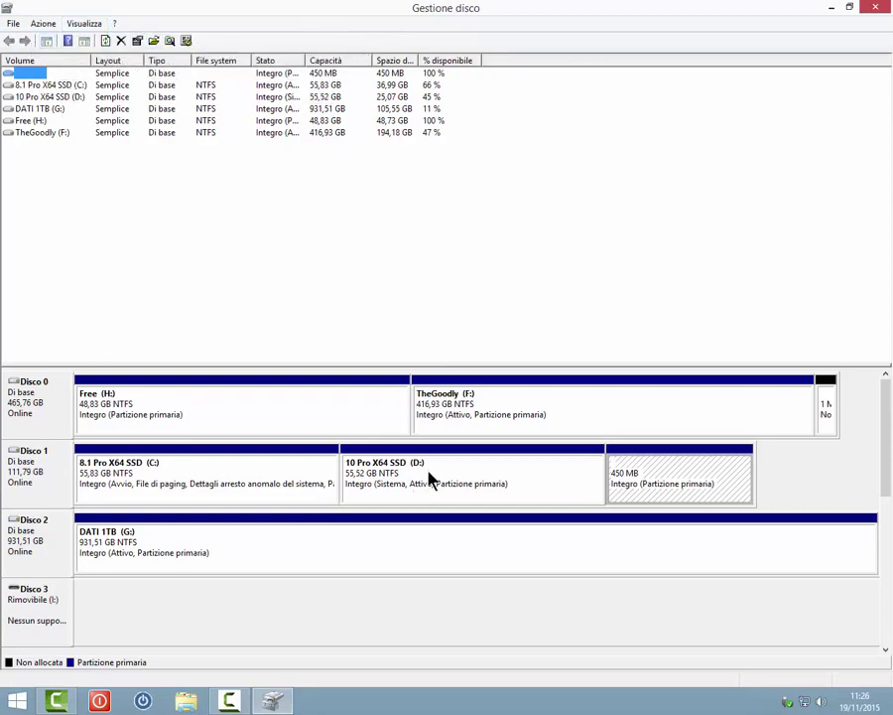
- Examine the volumes on Disco 0 and Disco 1 by selecting them one after another in the volume list and disk map
left_click(50, 85)
left_click(49, 97)
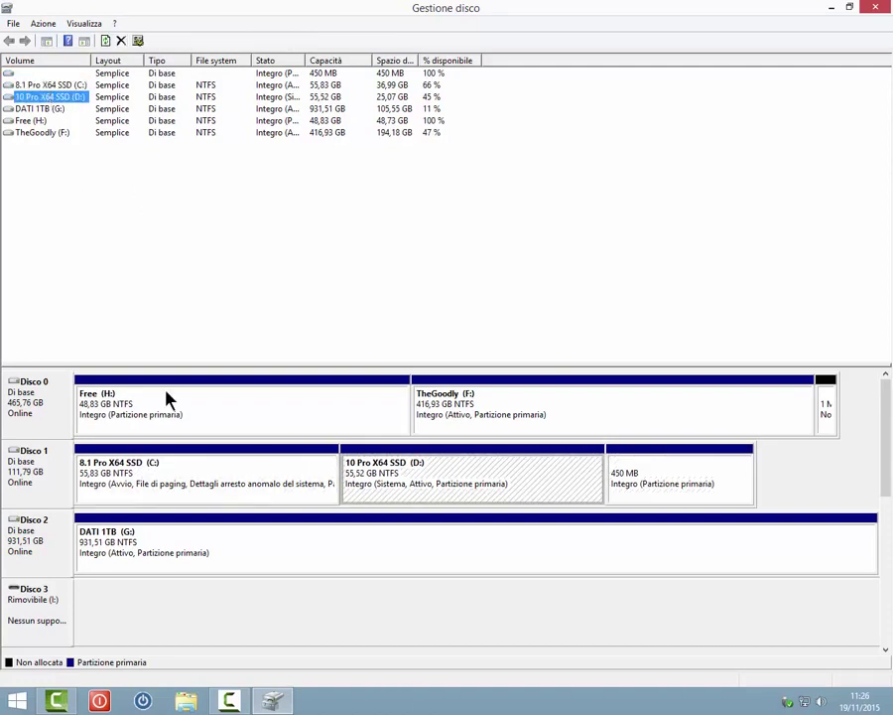
left_click(224, 473)
left_click(548, 479)
left_click(623, 405)
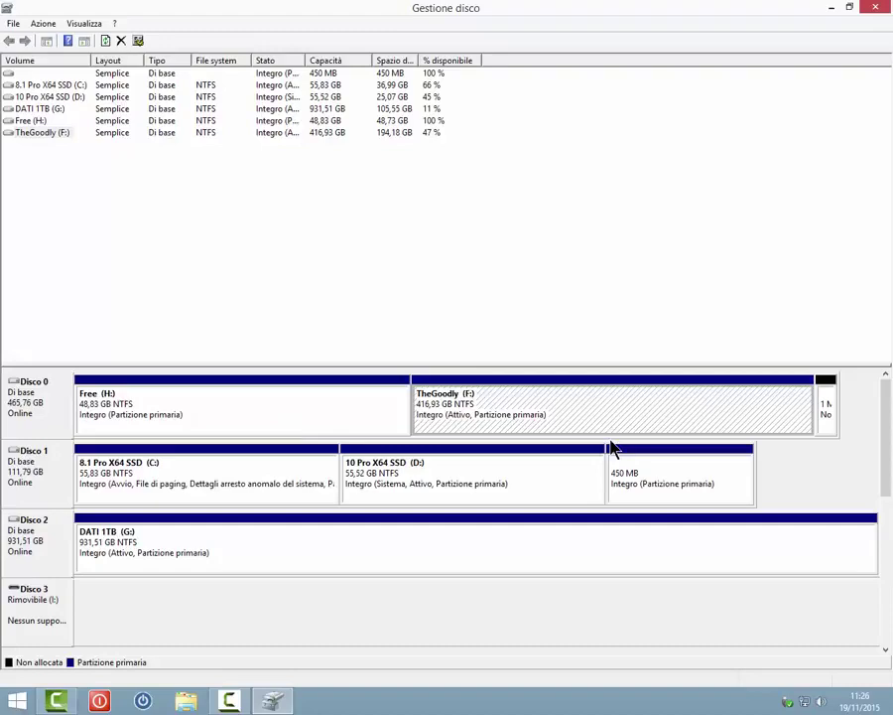
left_click(302, 427)
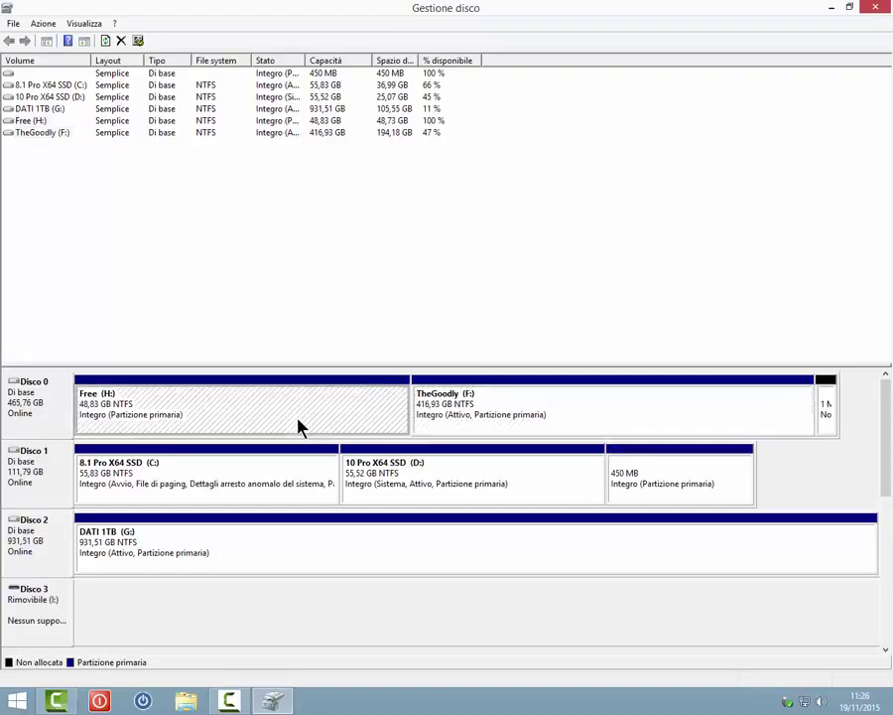
- View the contents of the Free (H:) volume with Apri and again with Esplora, closing the file window each time
right_click(284, 424)
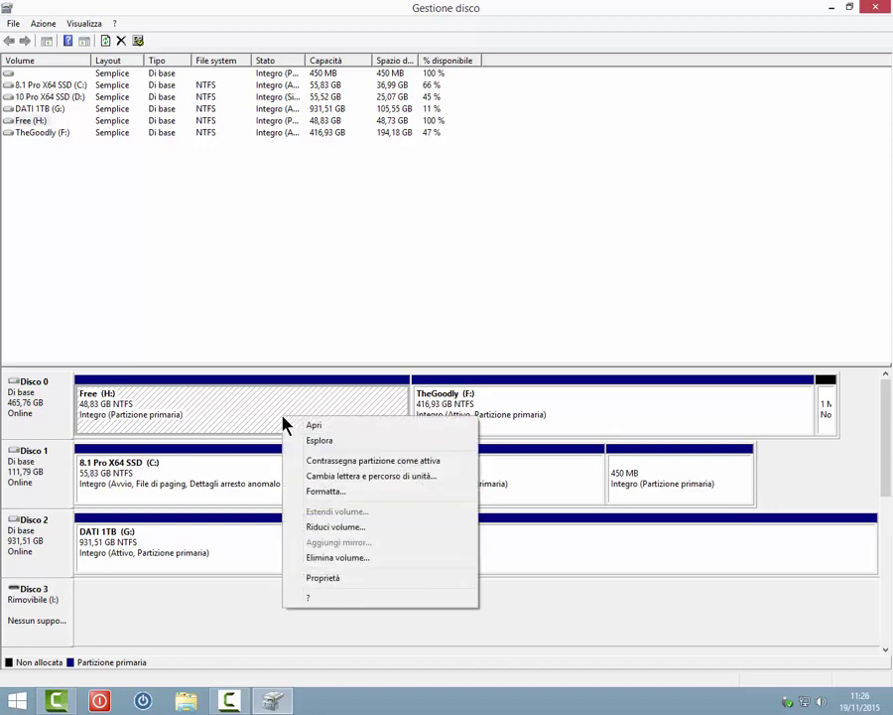
left_click(36, 123)
right_click(37, 124)
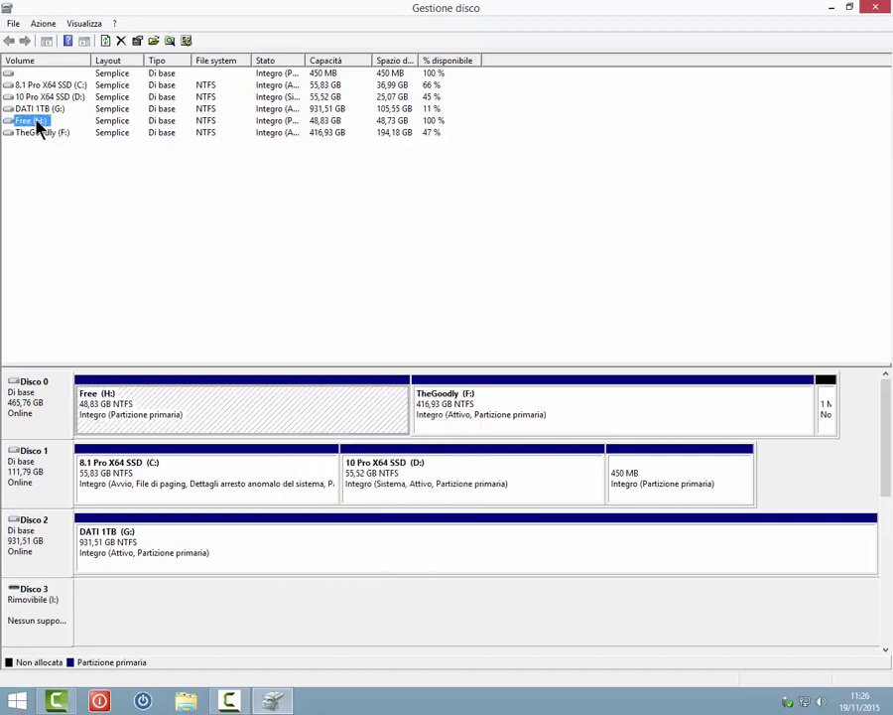
left_click(273, 410)
right_click(274, 413)
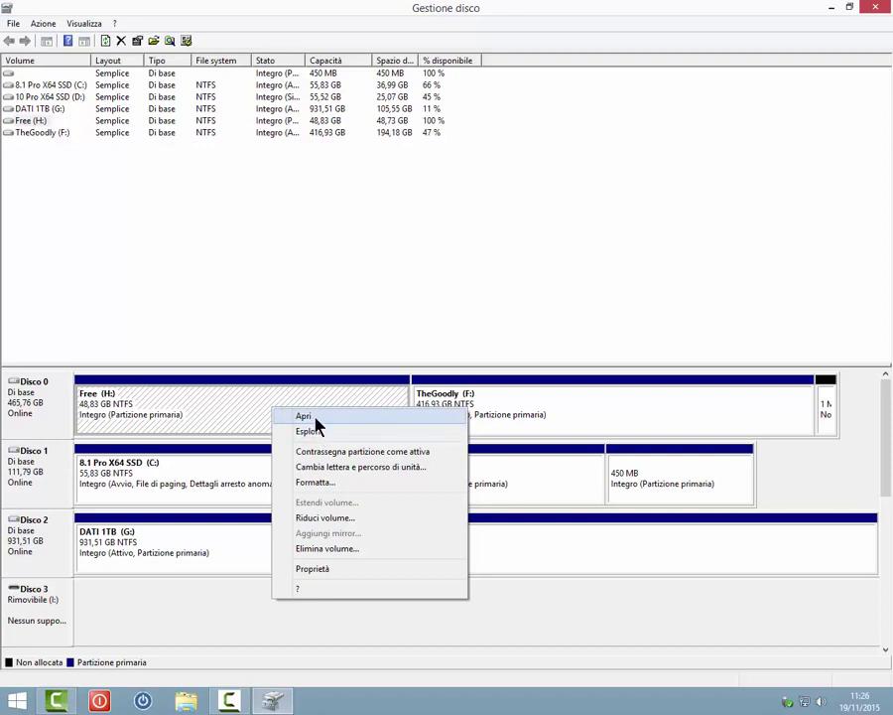
left_click(316, 417)
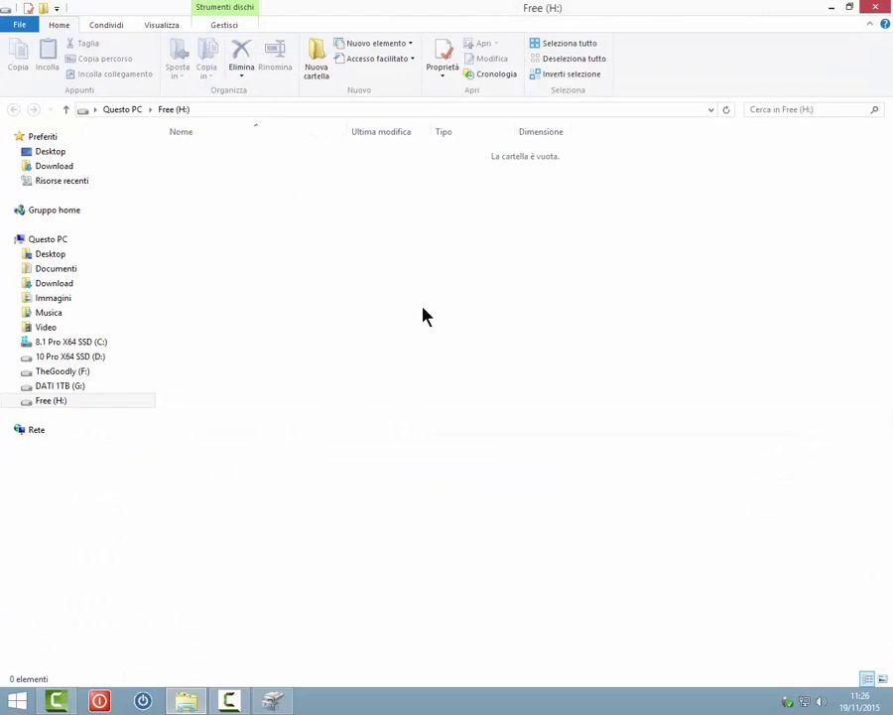
left_click(876, 7)
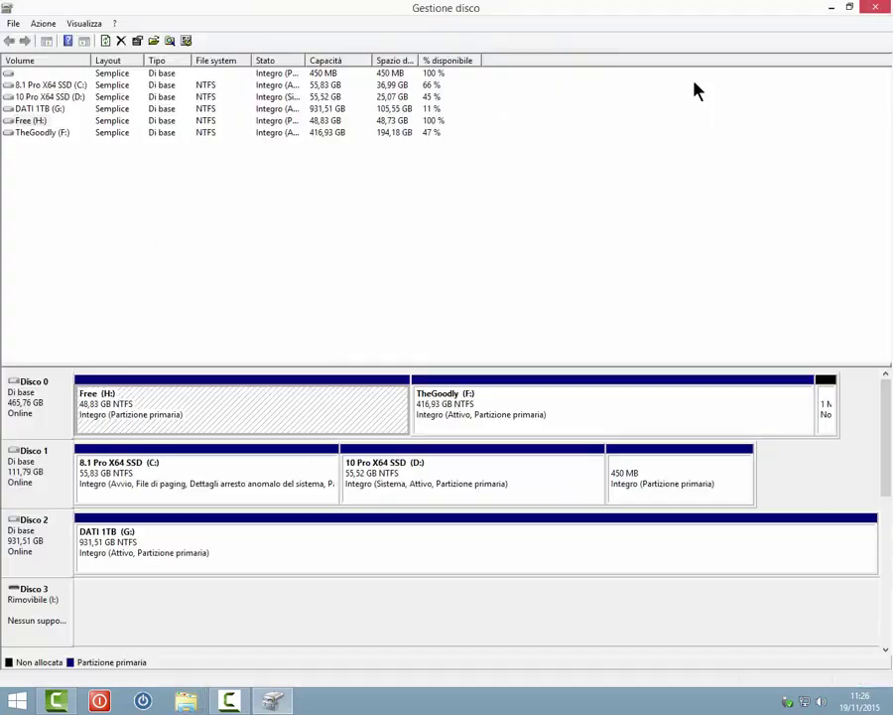
right_click(319, 398)
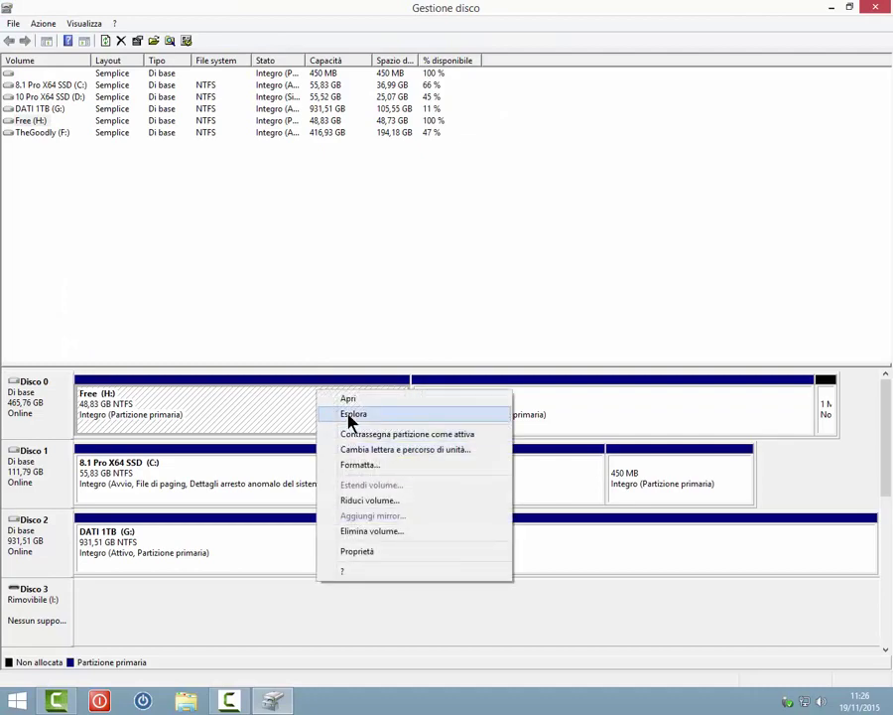
left_click(328, 414)
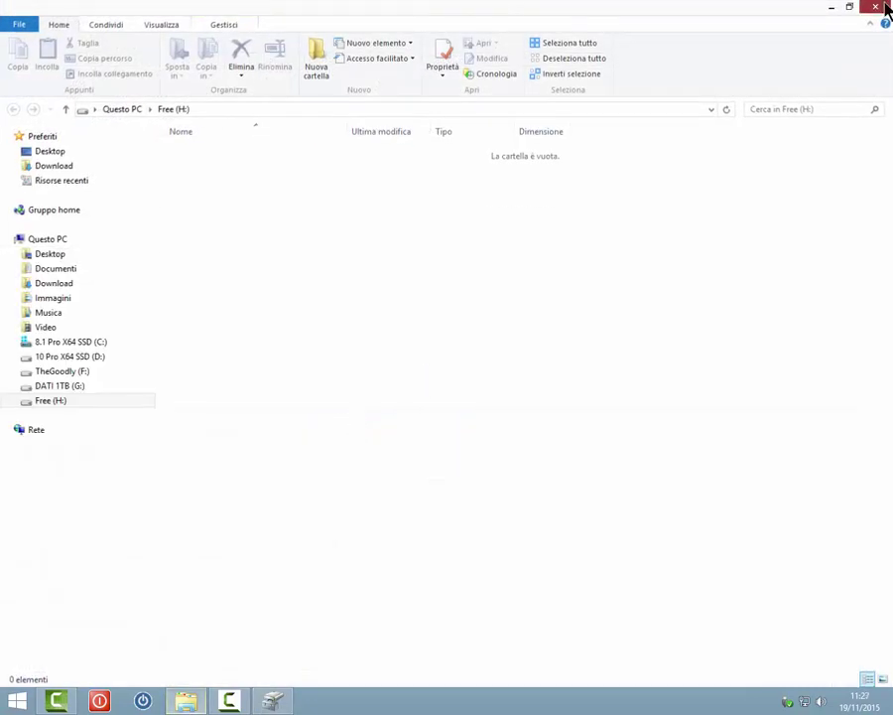
left_click(876, 7)
right_click(283, 405)
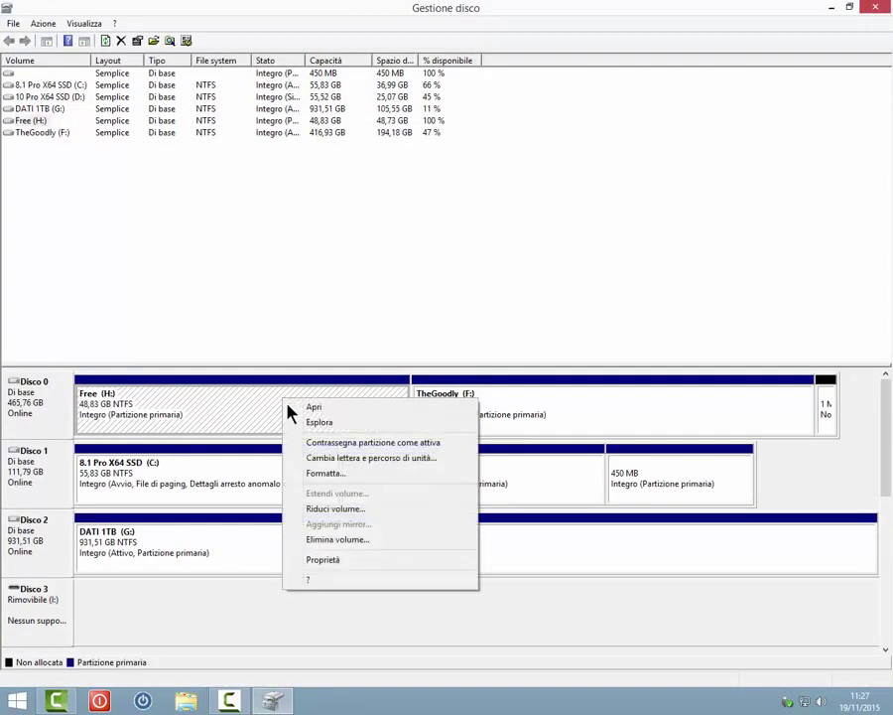
left_click(340, 450)
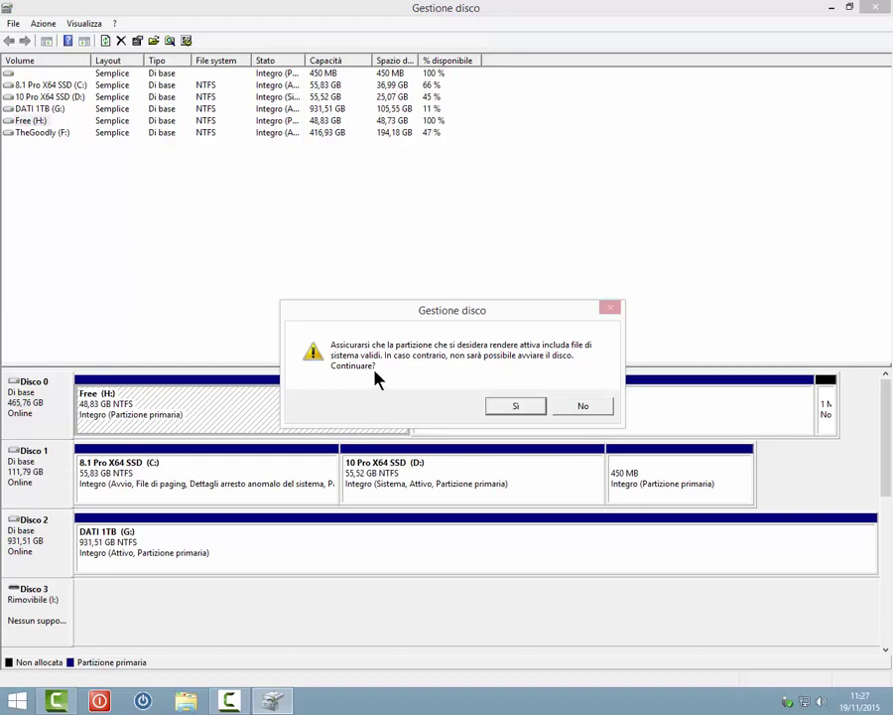
left_click(586, 407)
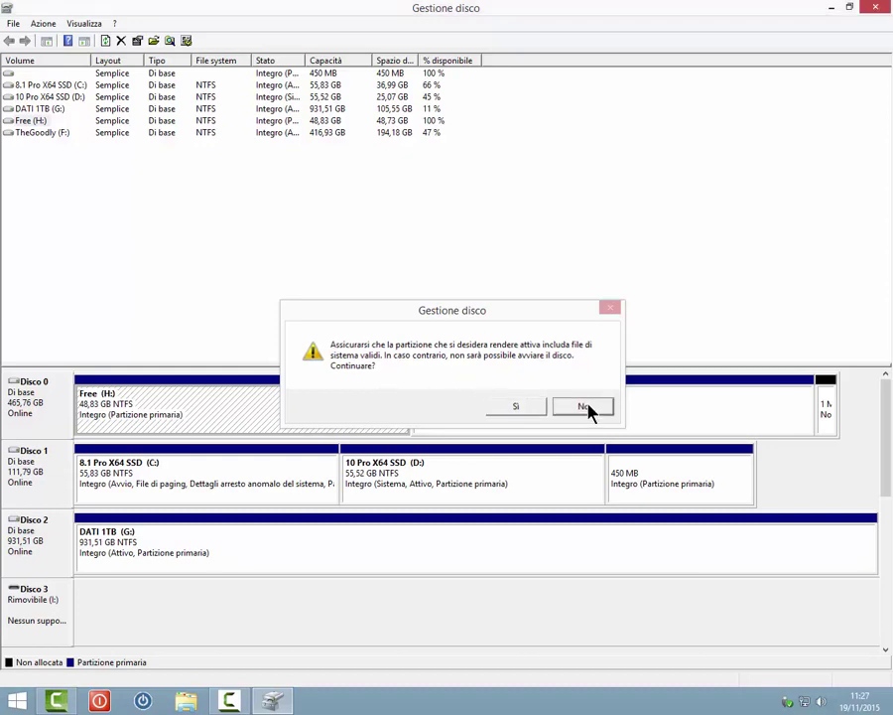
- Change the drive letter of the Free (H:) volume on Disco 0 to M and accept the warning
right_click(346, 412)
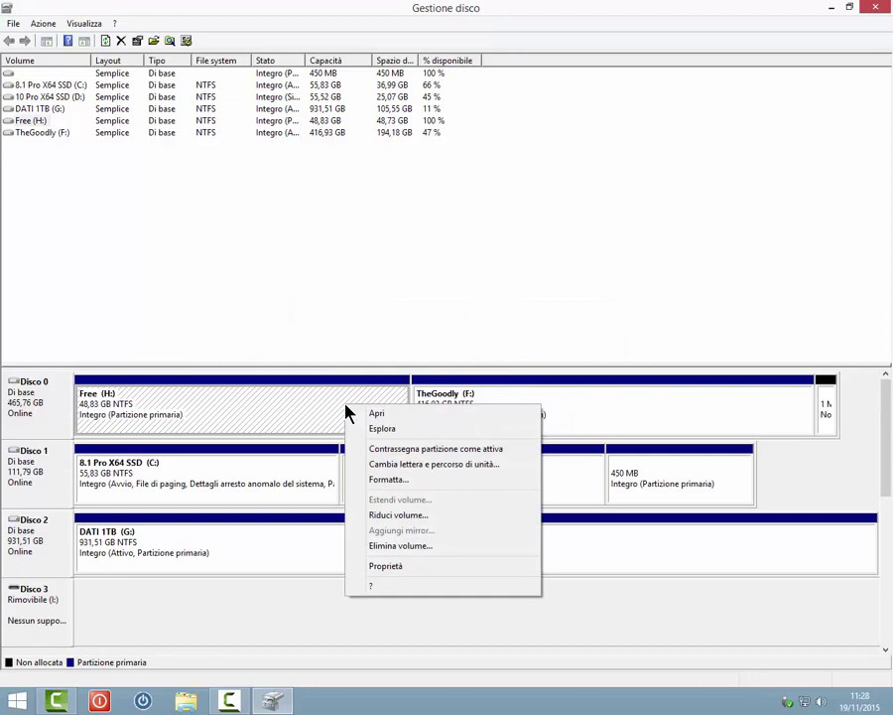
left_click(455, 470)
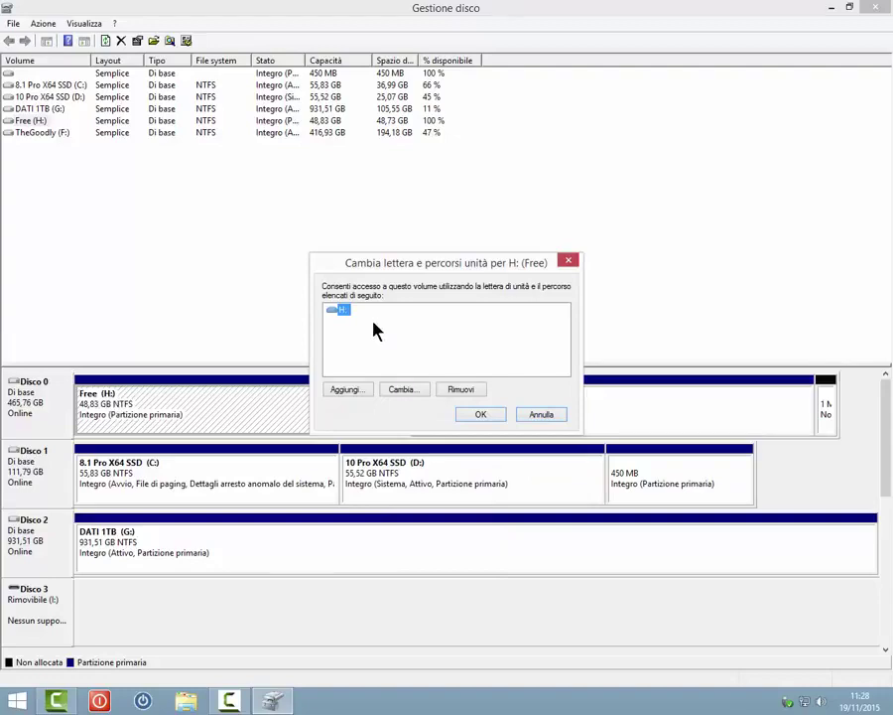
left_click(453, 394)
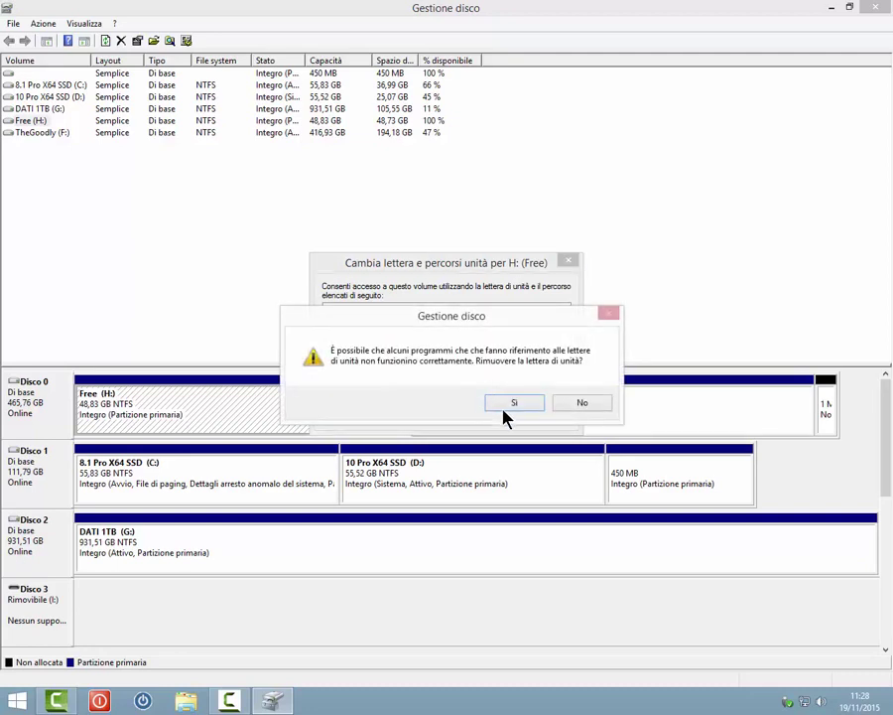
left_click(585, 404)
left_click(407, 390)
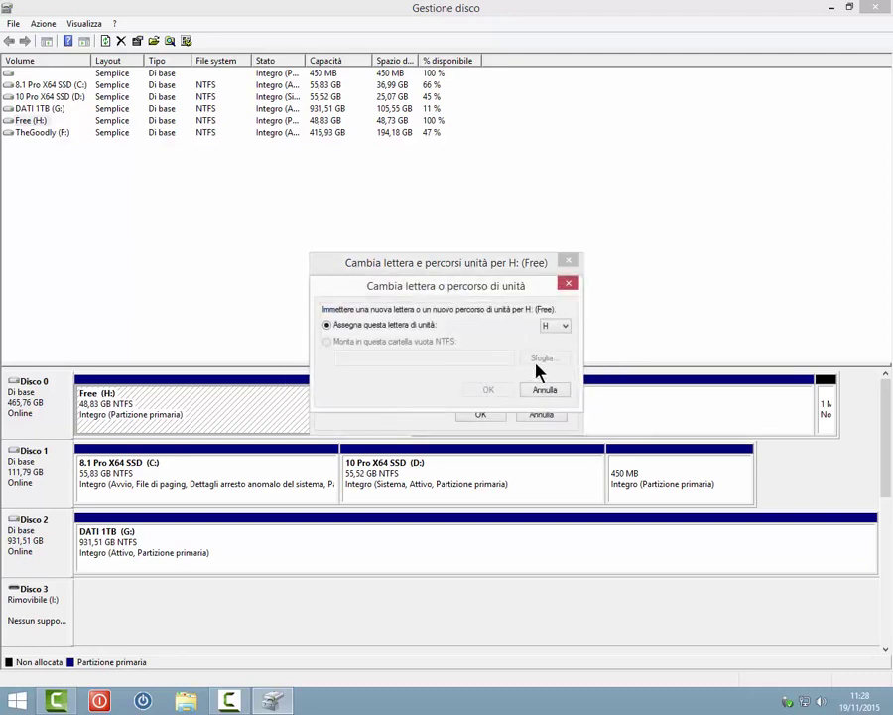
left_click(563, 328)
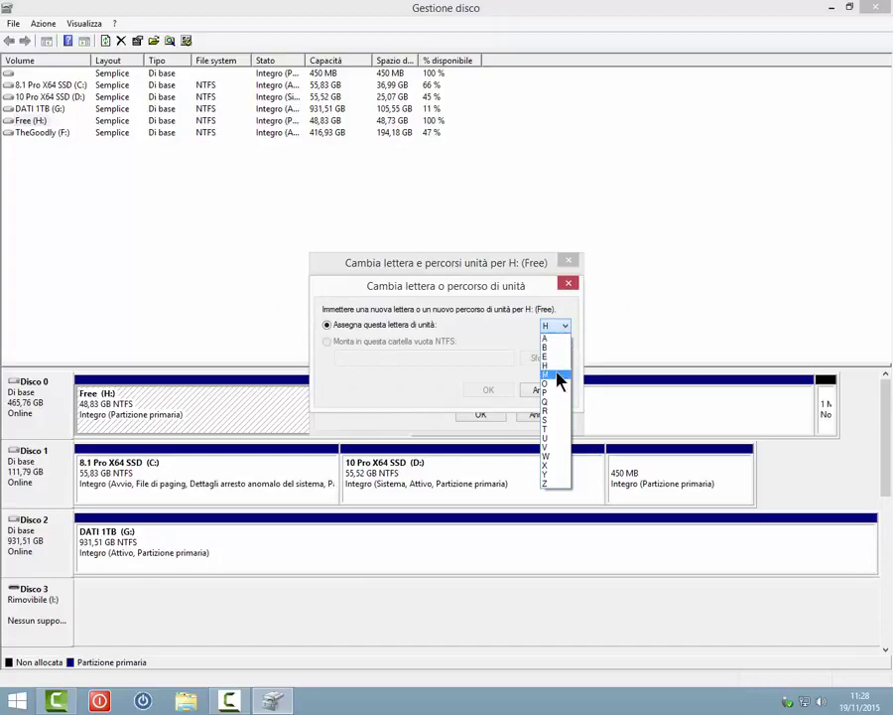
left_click(557, 374)
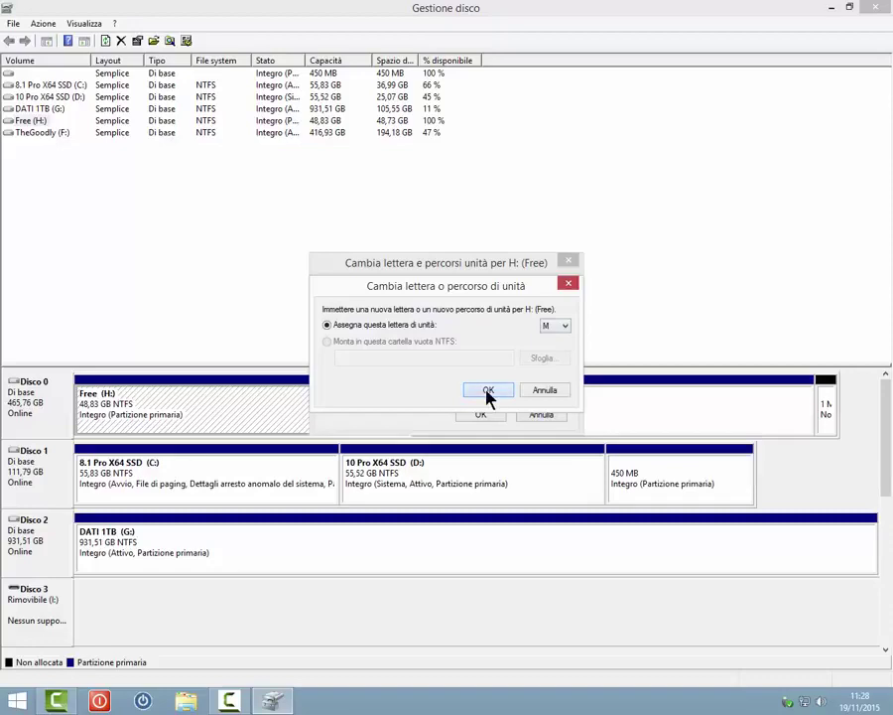
left_click(487, 391)
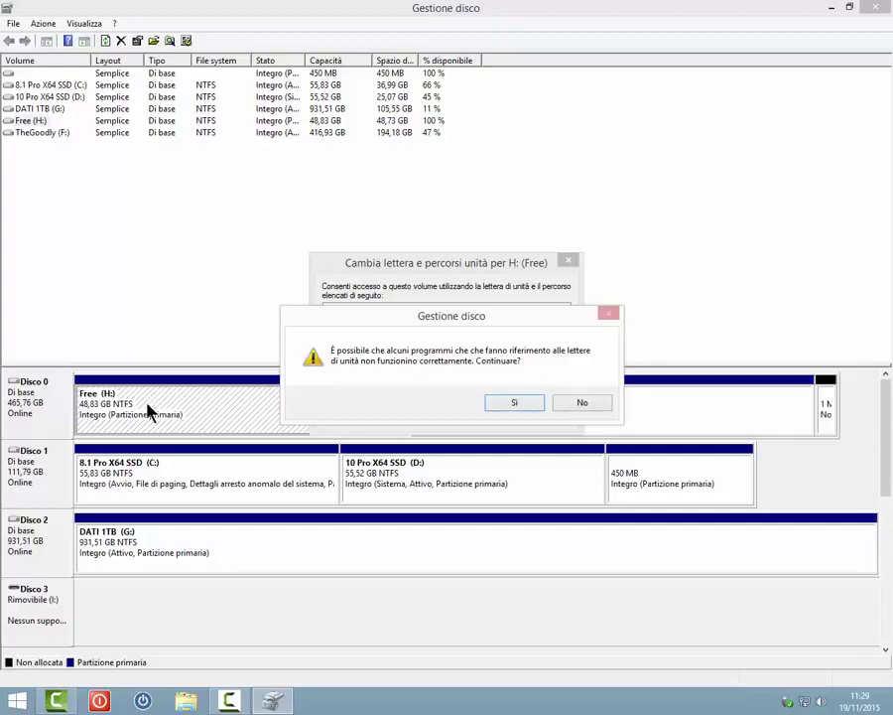
left_click(513, 405)
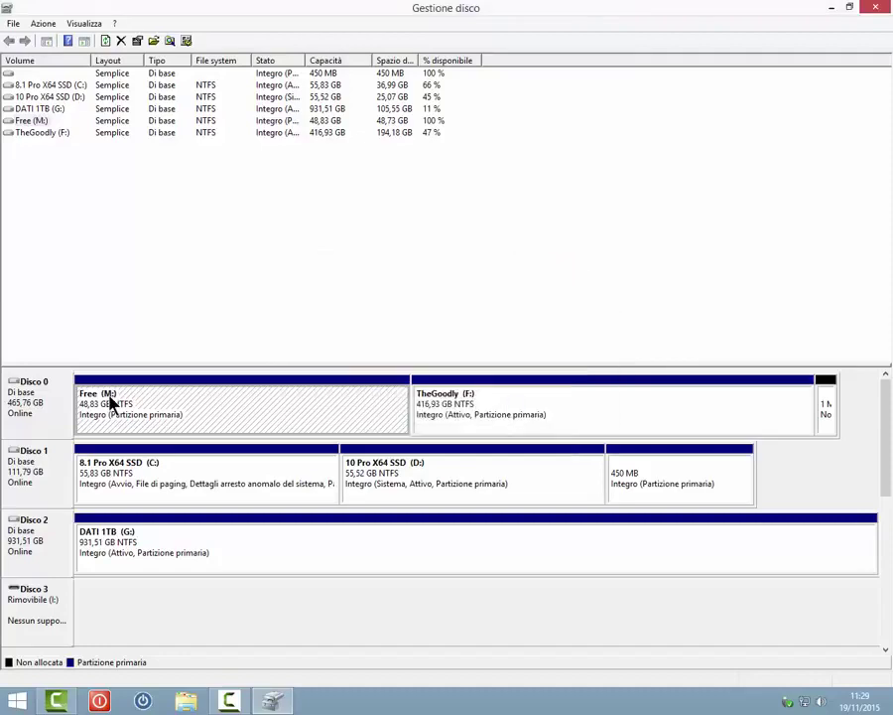
- Review the format options of the Free (M:) volume without formatting it
key("shift+F10")
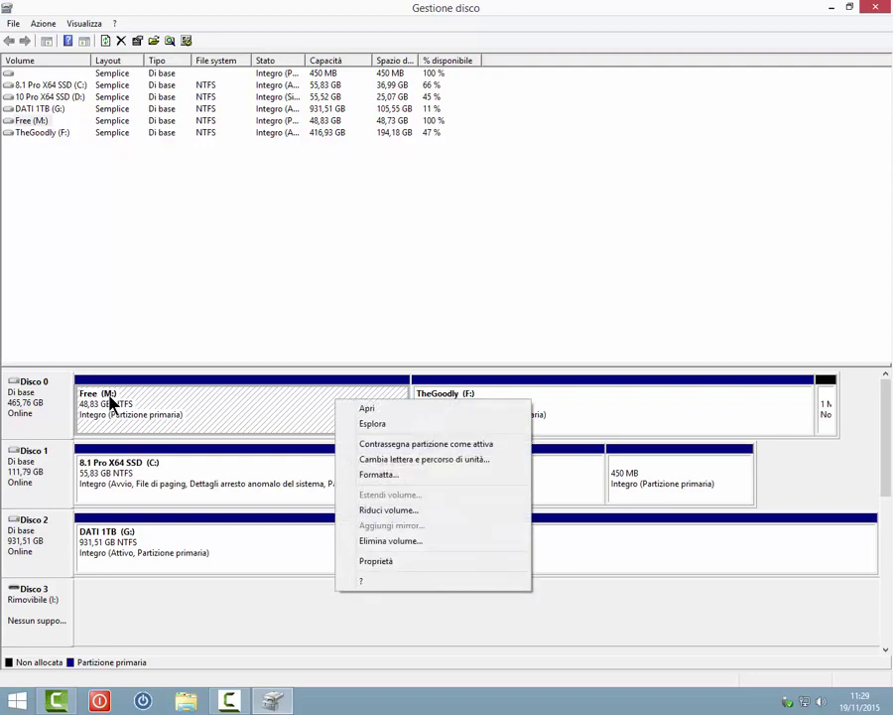
key("f")
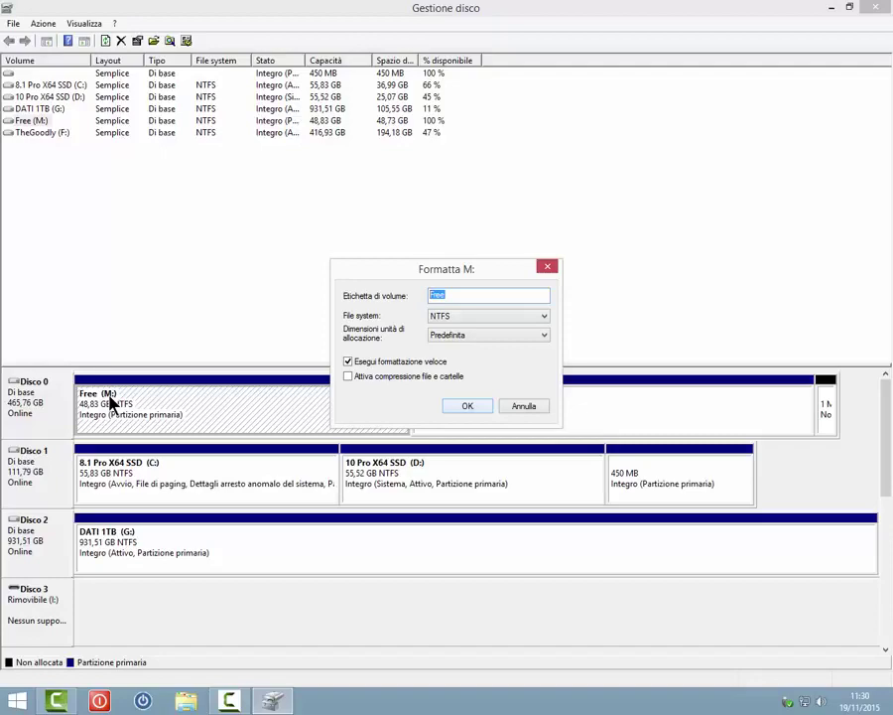
key("Escape")
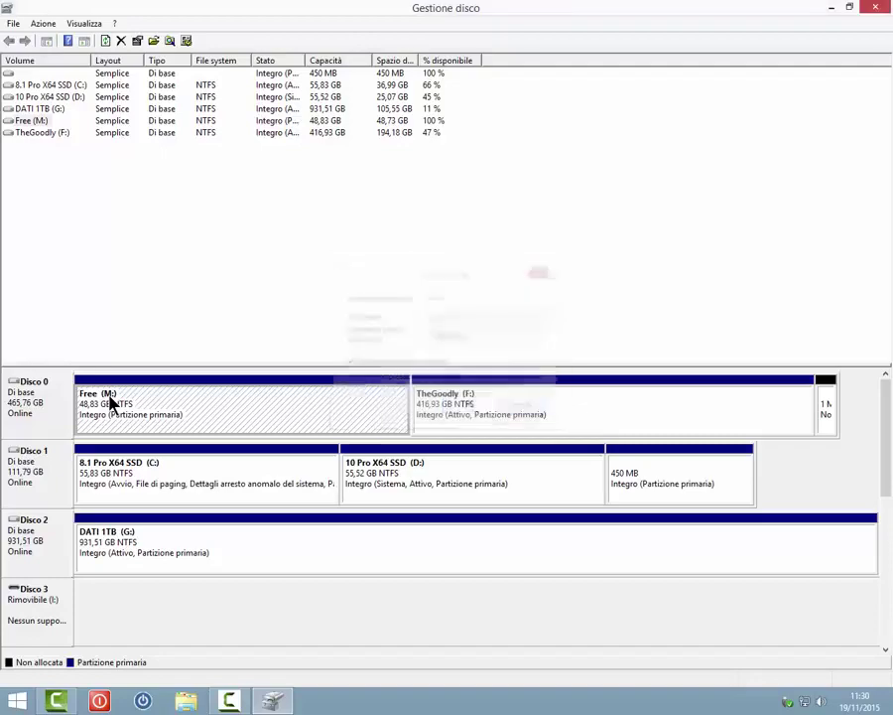
- Shrink the Free (M:) volume on Disco 0 by 10000 MB
key("shift+F10")
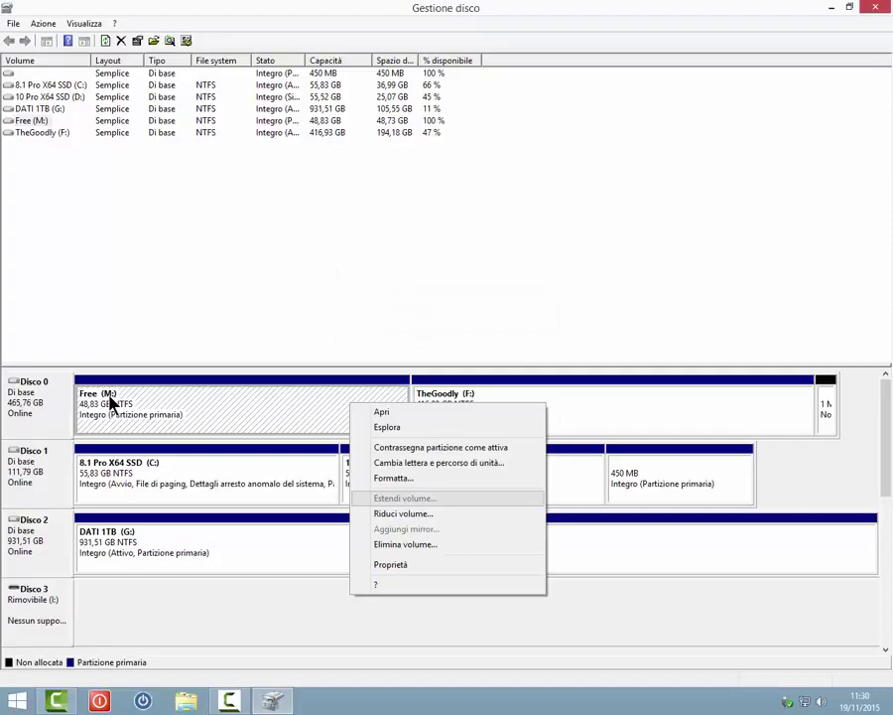
key("Down")
key("Down")
key("Down")
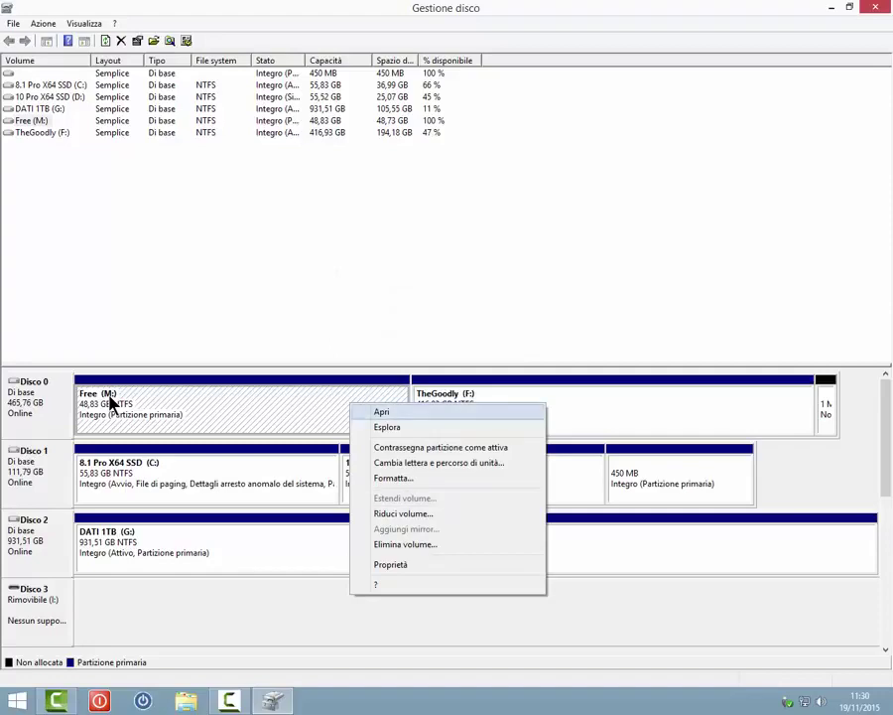
key("Up")
key("Up")
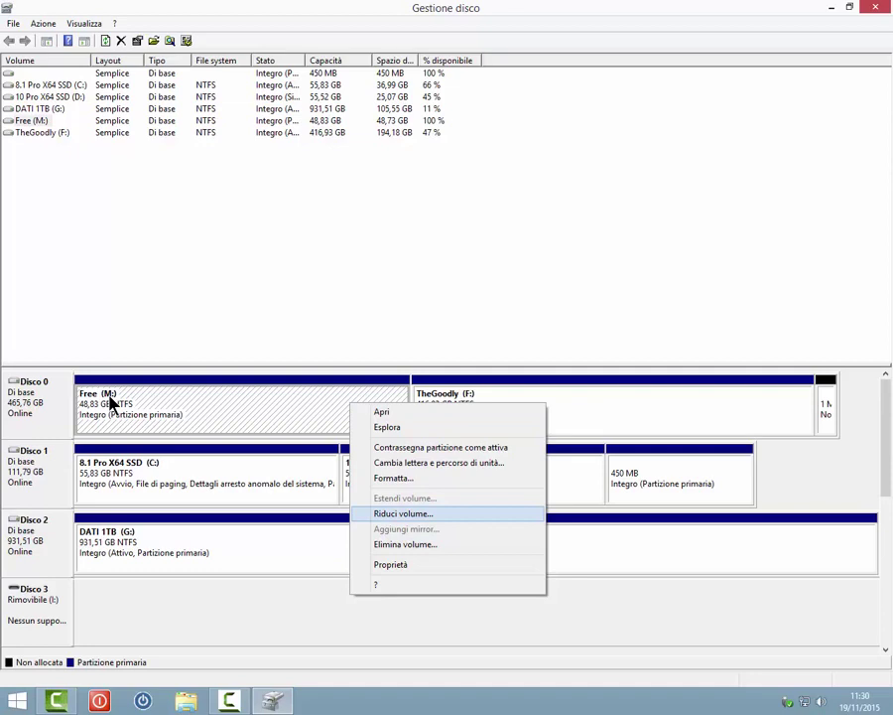
key("Return")
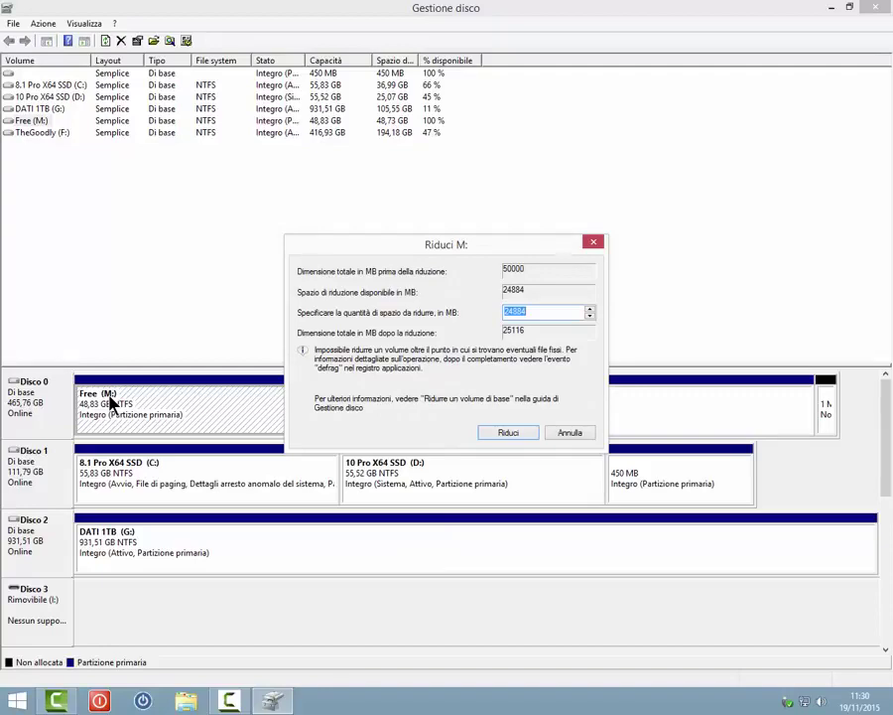
type("10000")
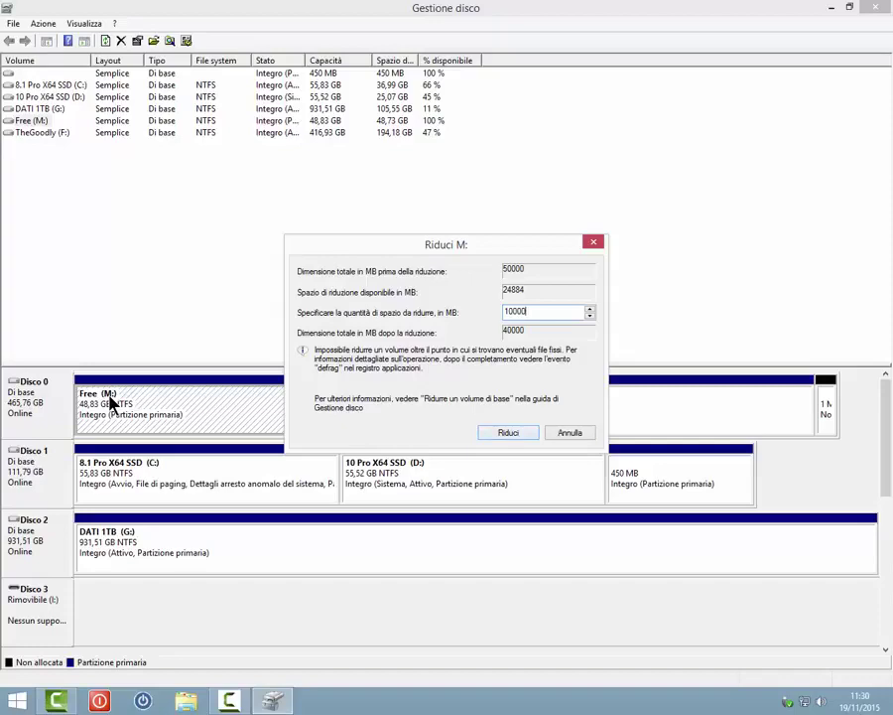
key("Tab")
key("Return")
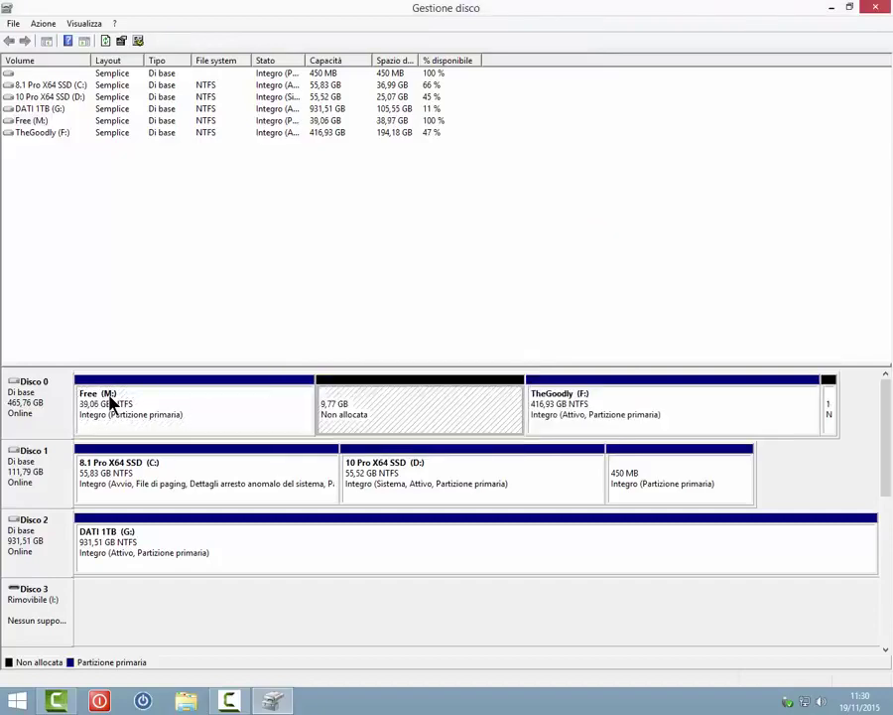
- Create a simple NTFS volume labelled Nuovo with drive letter E in the 9,77 GB unallocated space on Disco 0, using quick format
key("shift+F10")
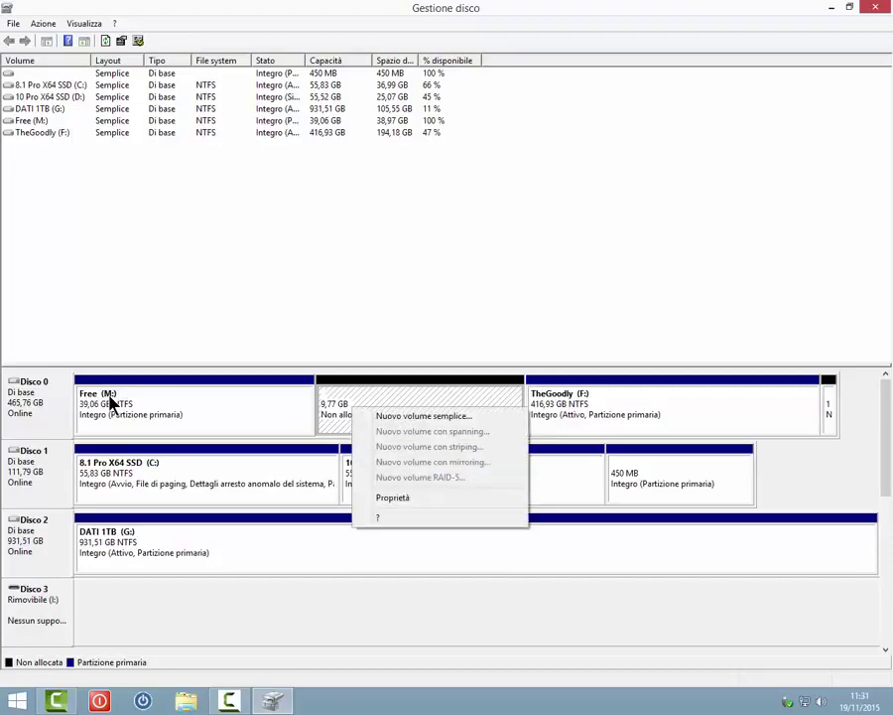
key("Down")
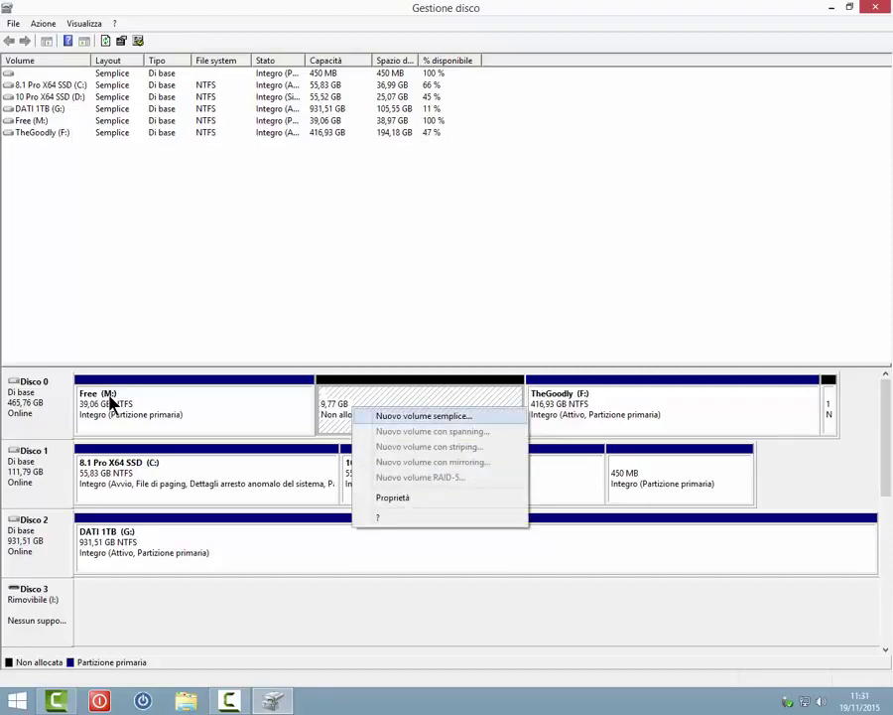
key("Return")
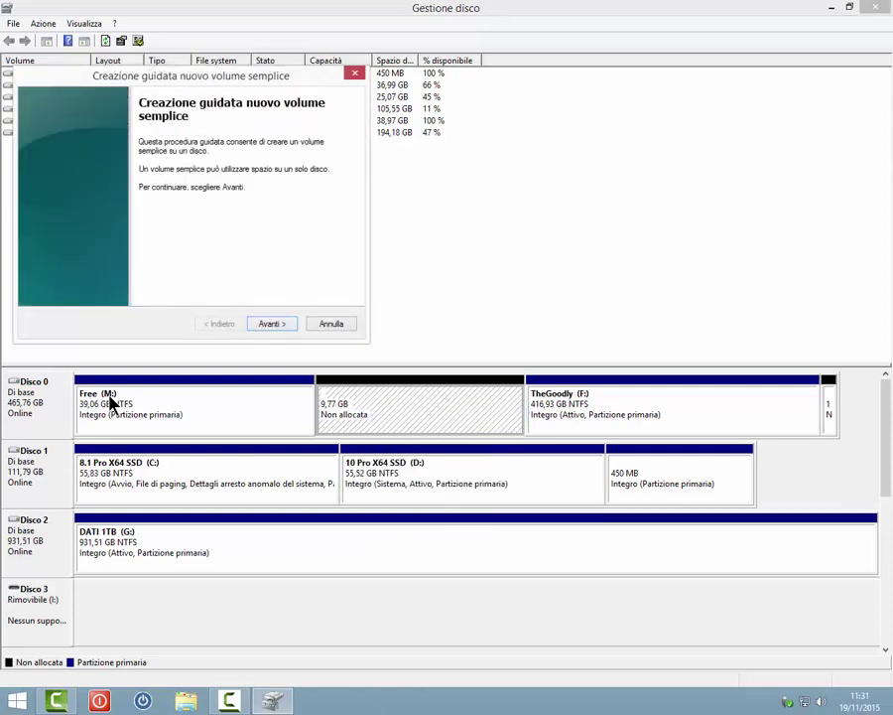
key("Return")
key("Return")
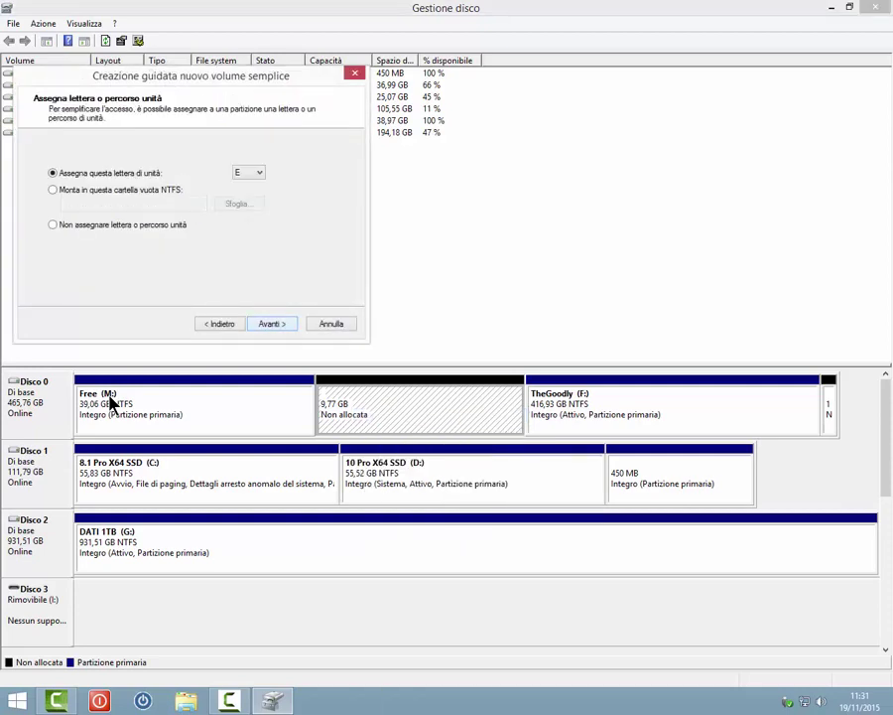
key("Return")
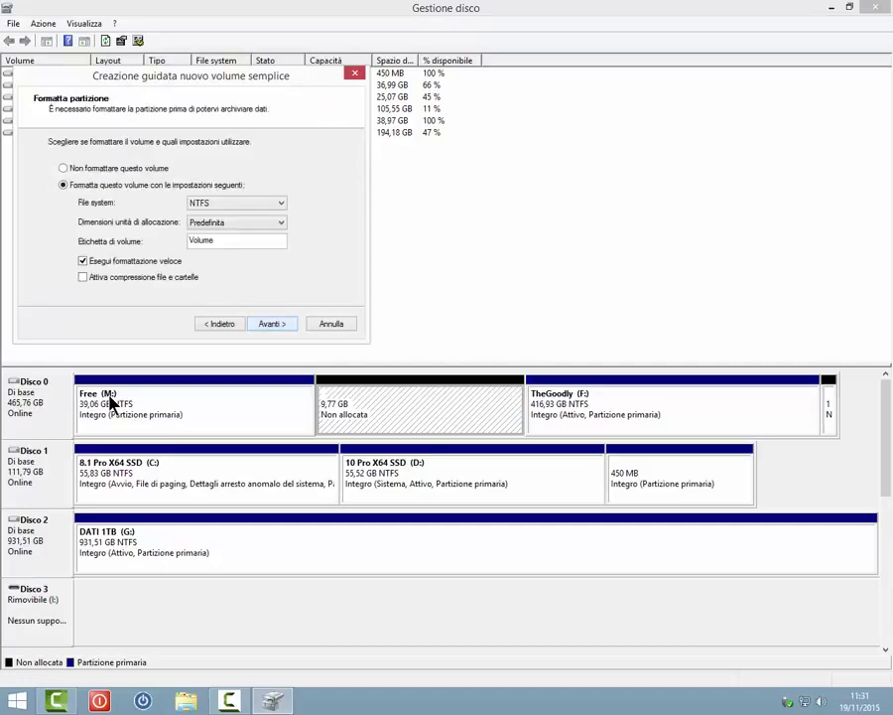
key("Tab")
key("Tab")
key("Tab")
key("BackSpace")
type("Nuovo")
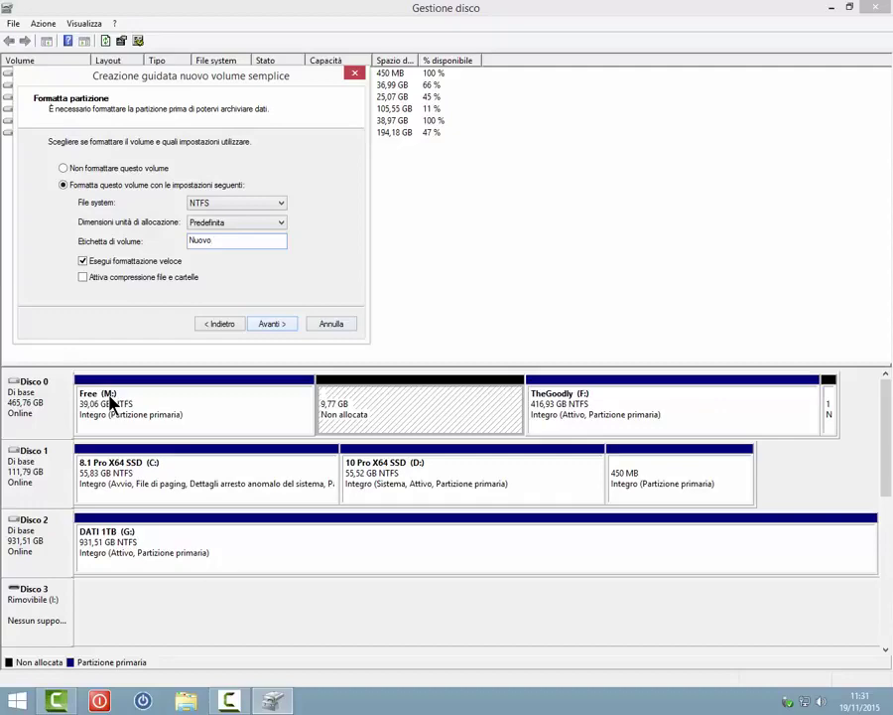
key("Return")
key("Return")
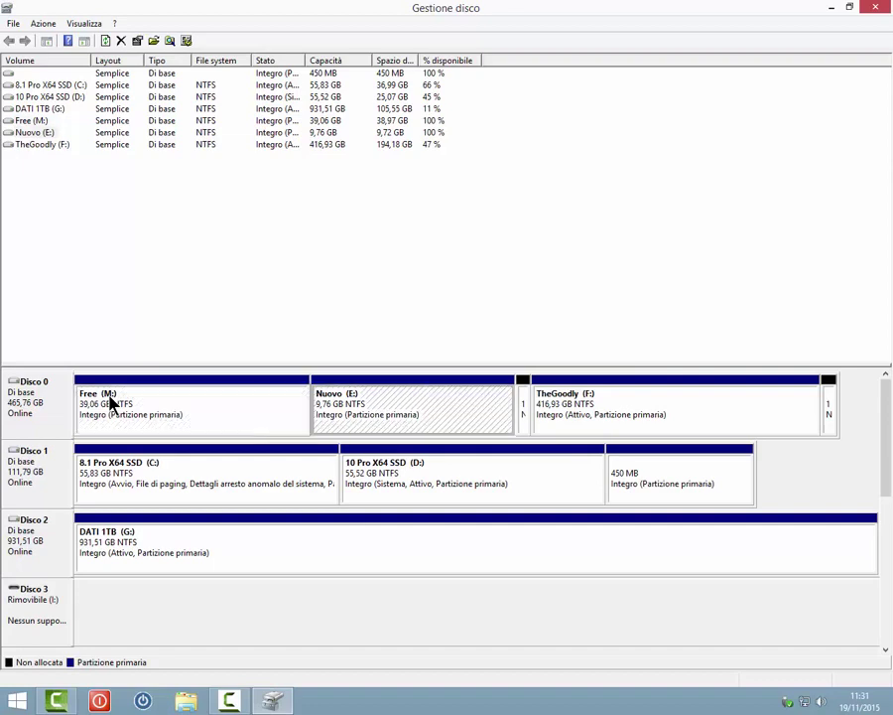
key("shift+F10")
key("Down")
key("Down")
key("Down")
key("Down")
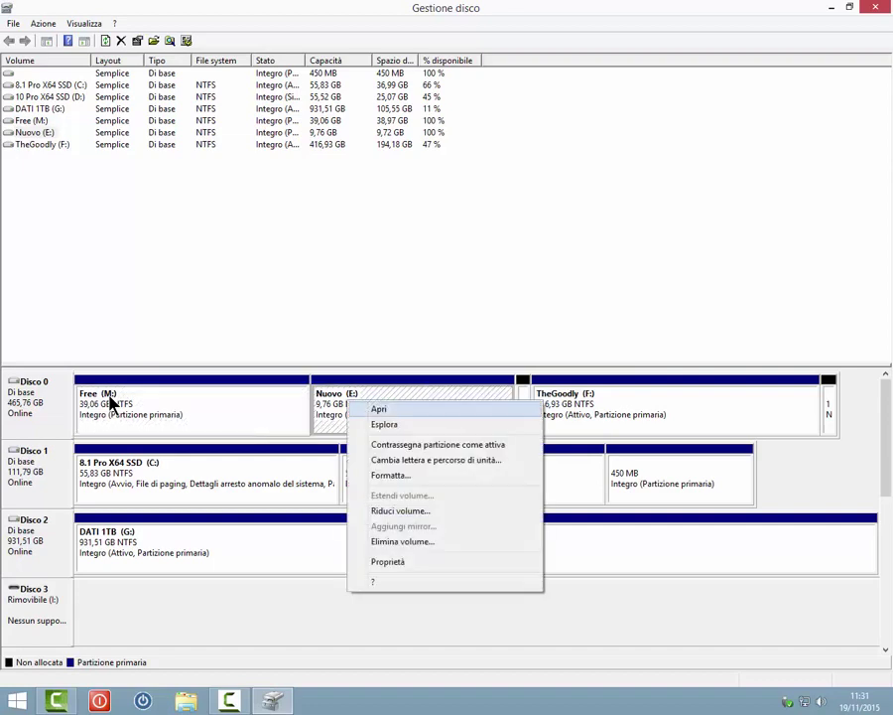
left_click(112, 397)
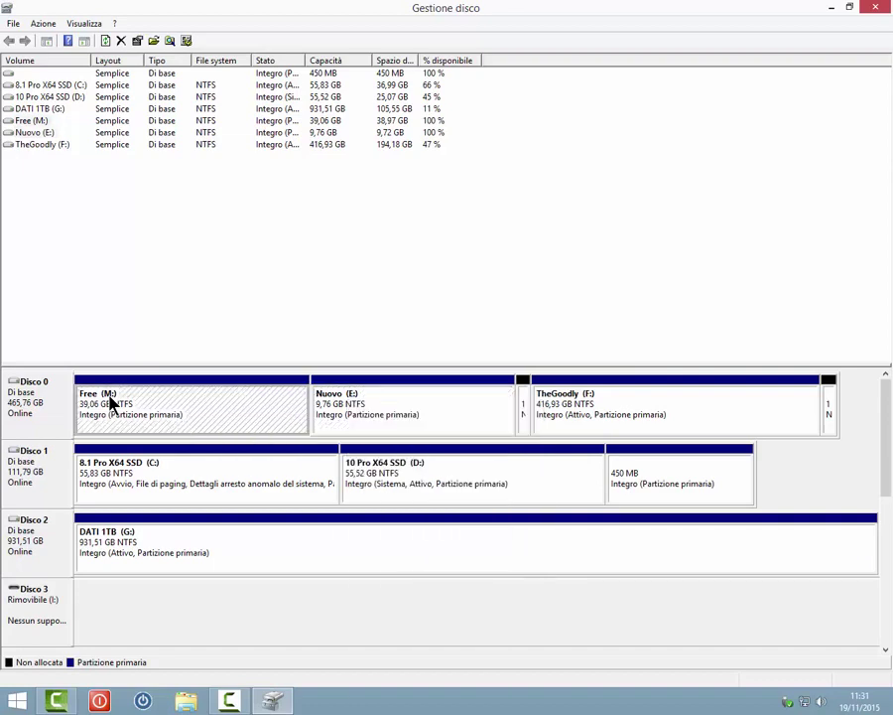
- Delete the Nuovo (E:) volume on Disco 0 and accept the data loss warning
key("Right")
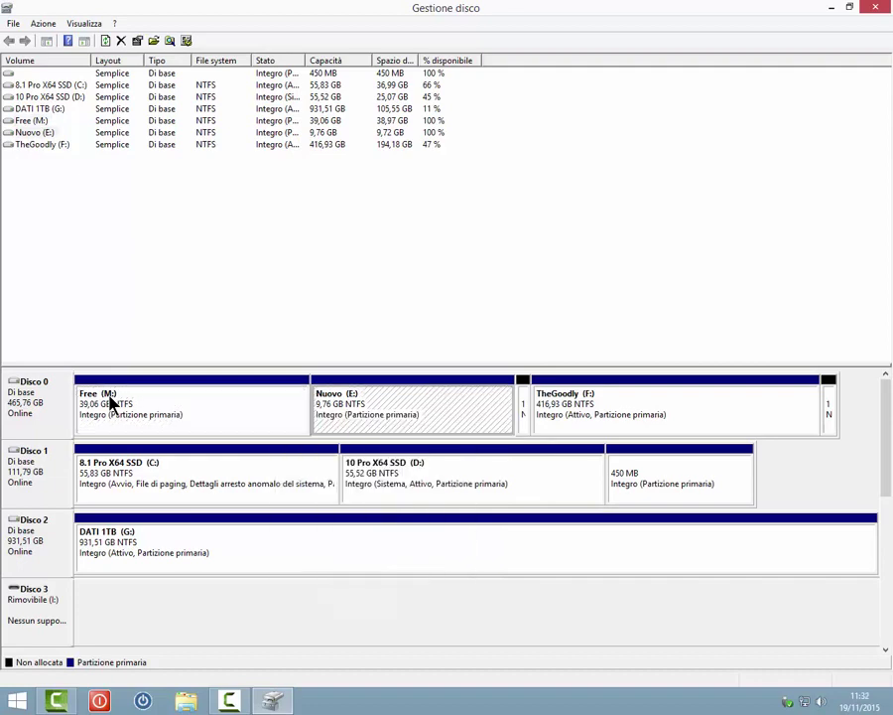
key("shift+F10")
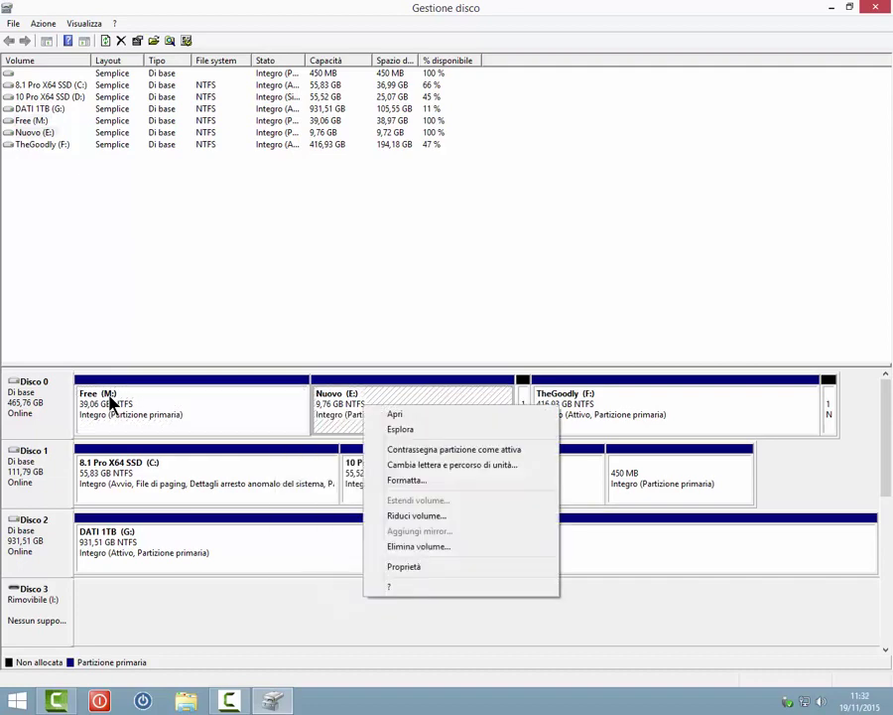
key("Down")
key("Down")
key("Down")
key("Down")
key("Down")
key("Down")
key("Down")
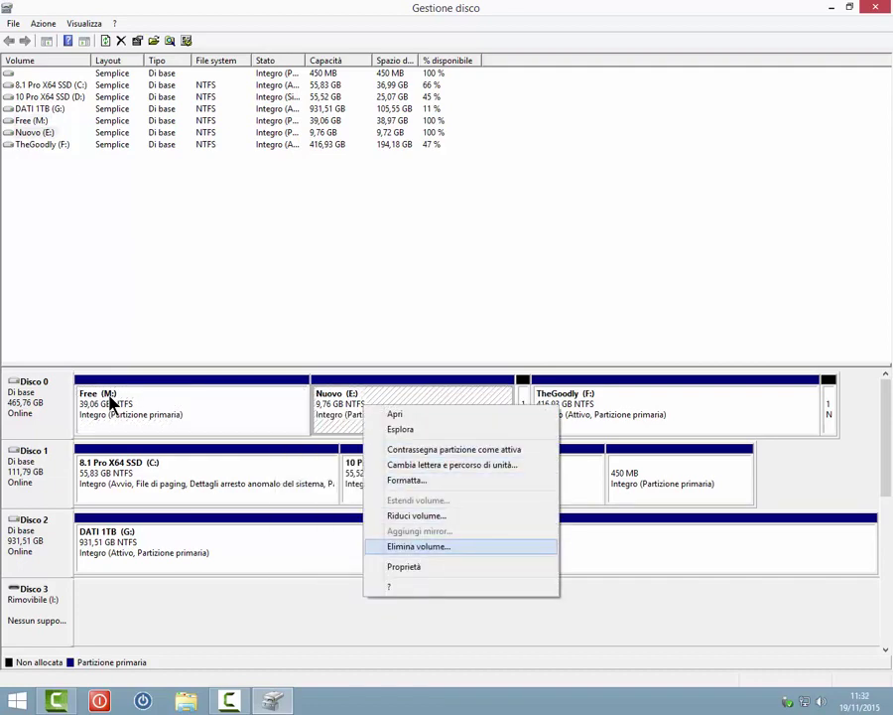
key("Return")
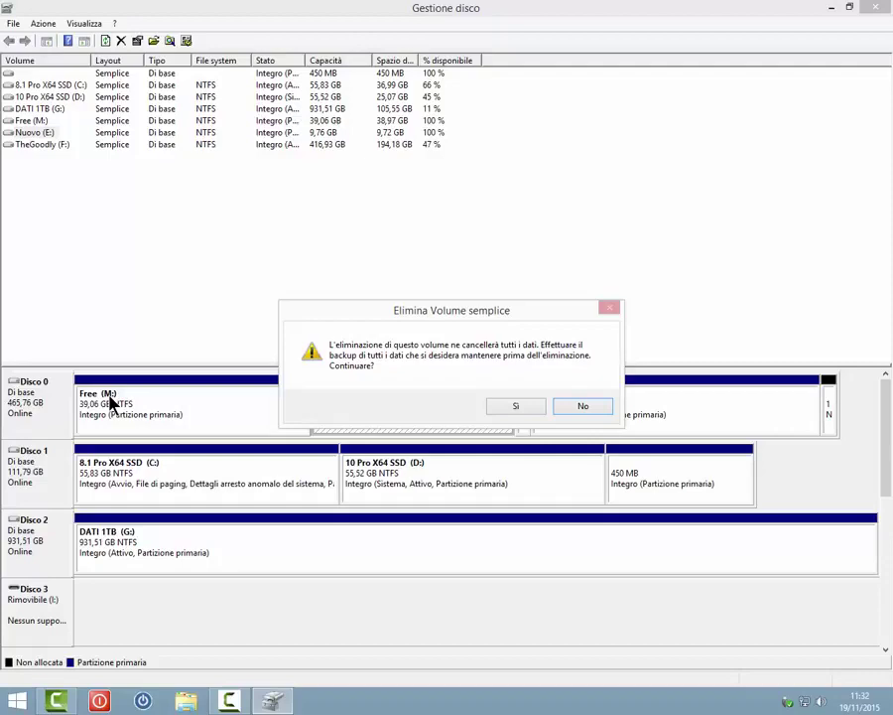
key("Return")
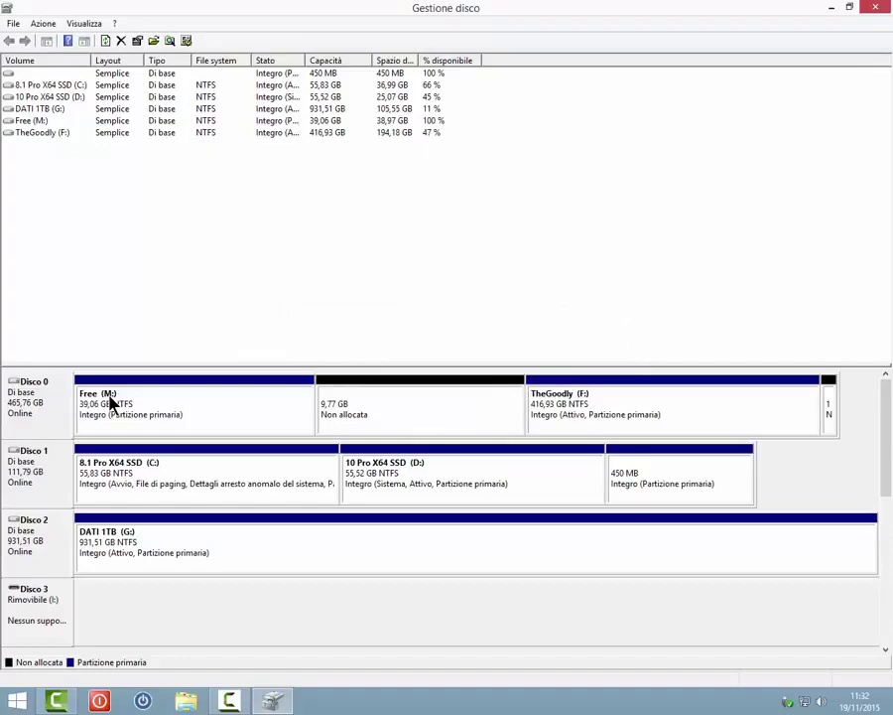
- Extend the Free (M:) volume by 9999 MB using the unallocated space on Disco 0
left_click(111, 399)
key("shift+F10")
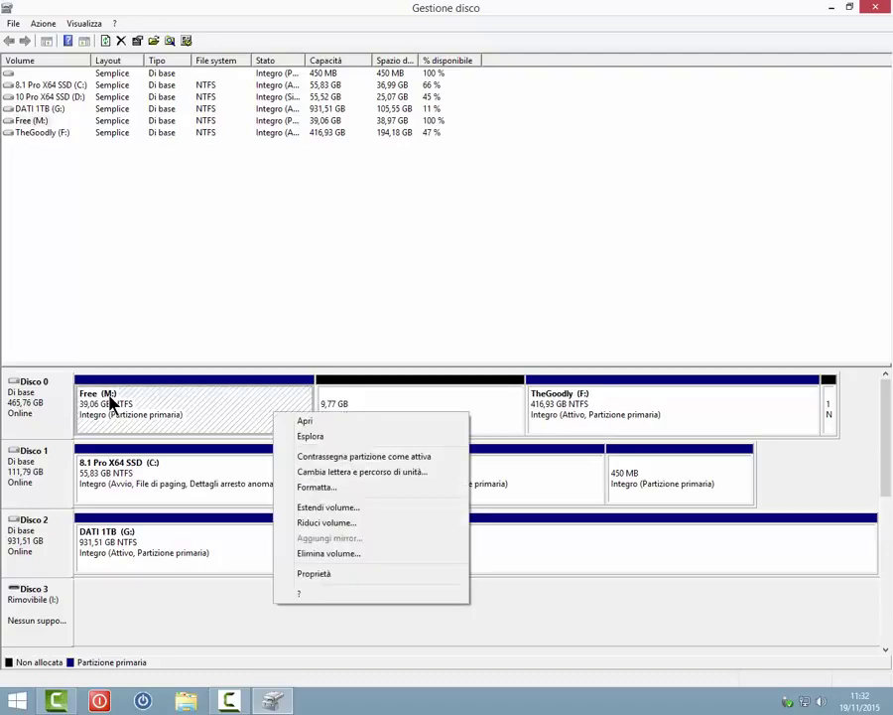
key("Down")
key("Down")
key("Down")
key("Down")
key("Down")
key("Down")
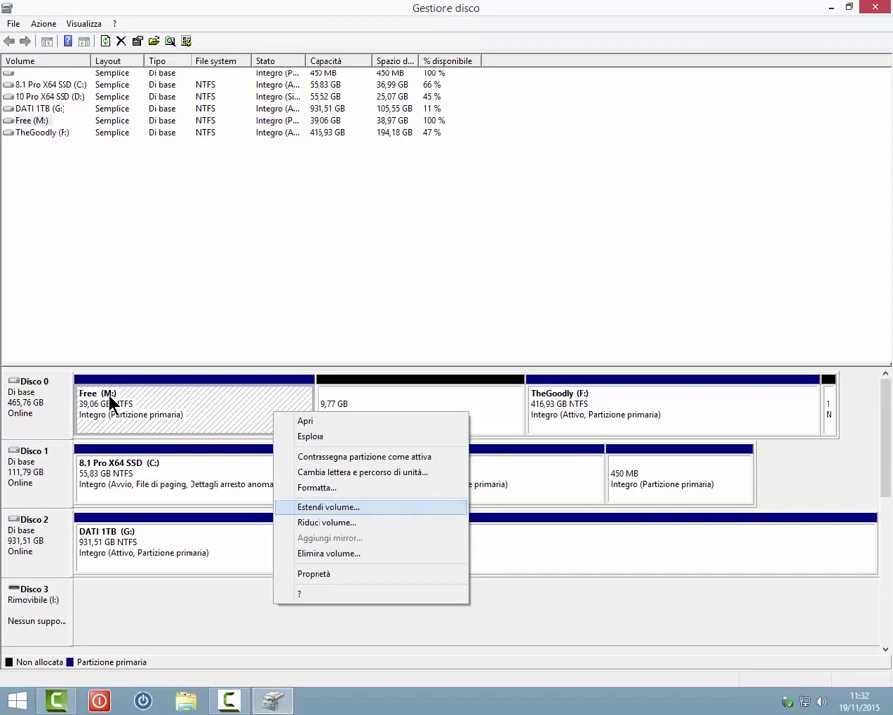
key("Return")
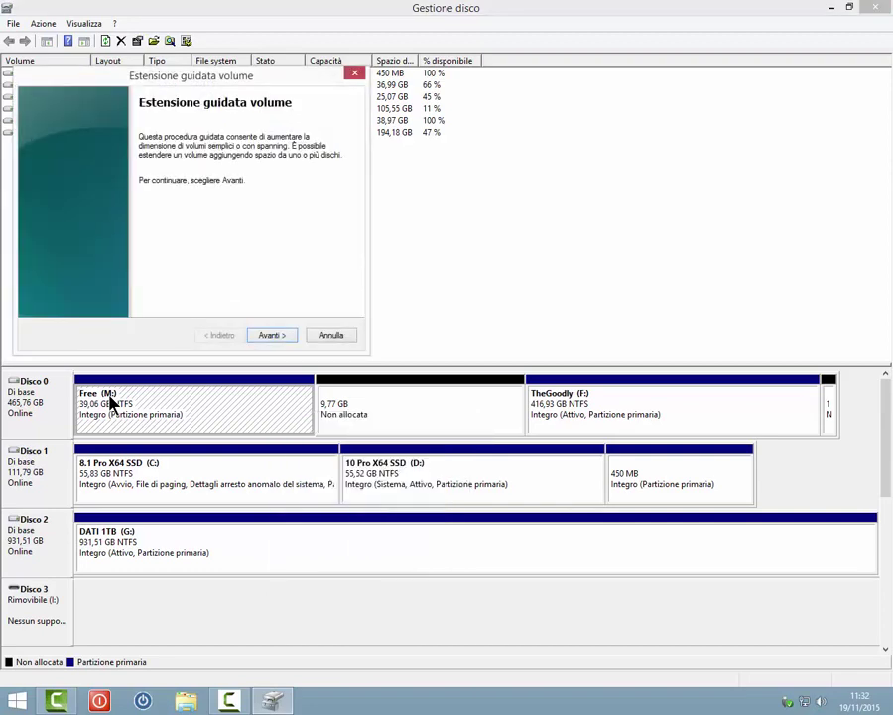
key("Return")
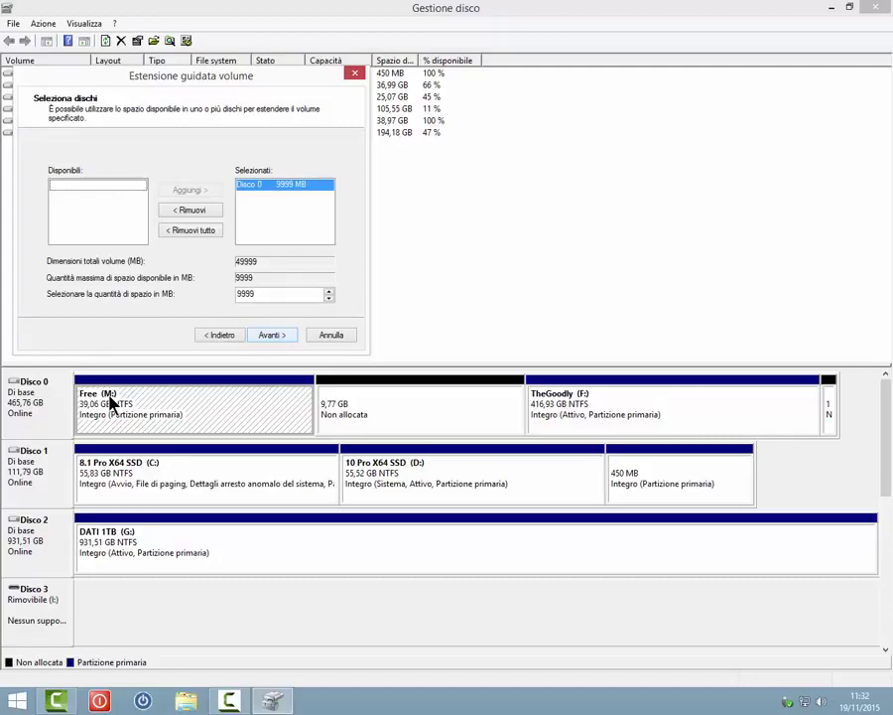
key("Return")
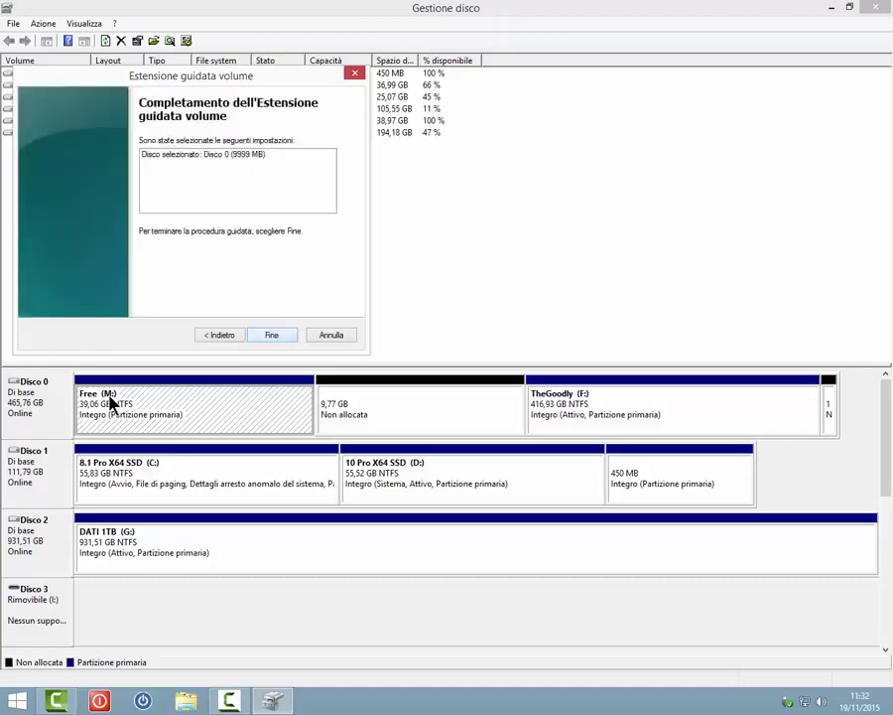
key("Return")
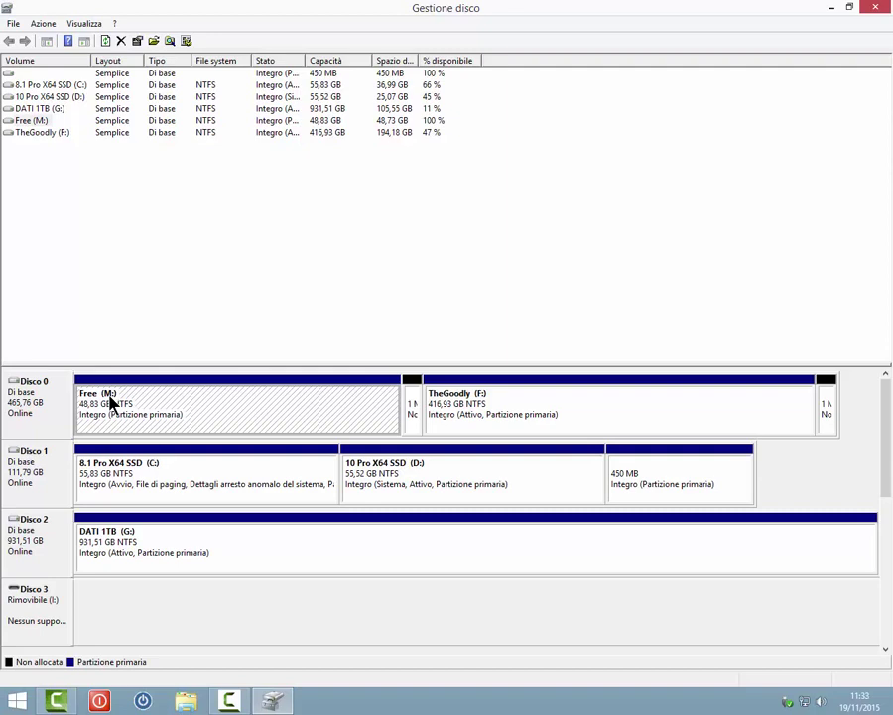
- Examine the general properties of the Free (M:) volume and its Disk Cleanup options, leaving the cleanup without deleting anything
key("shift+F10")
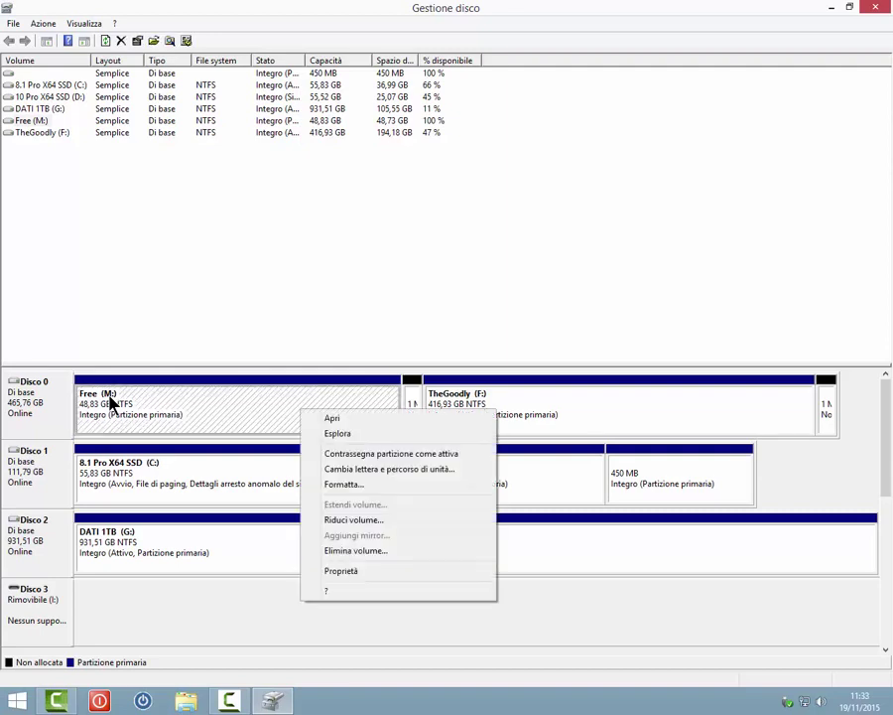
key("Up")
key("Up")
key("Return")
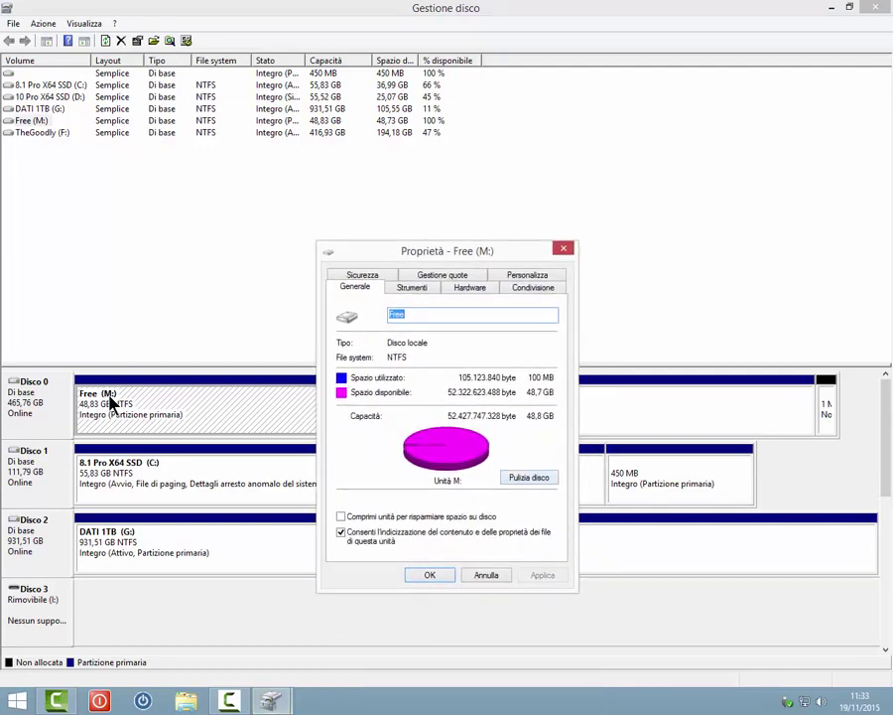
key("alt+p")
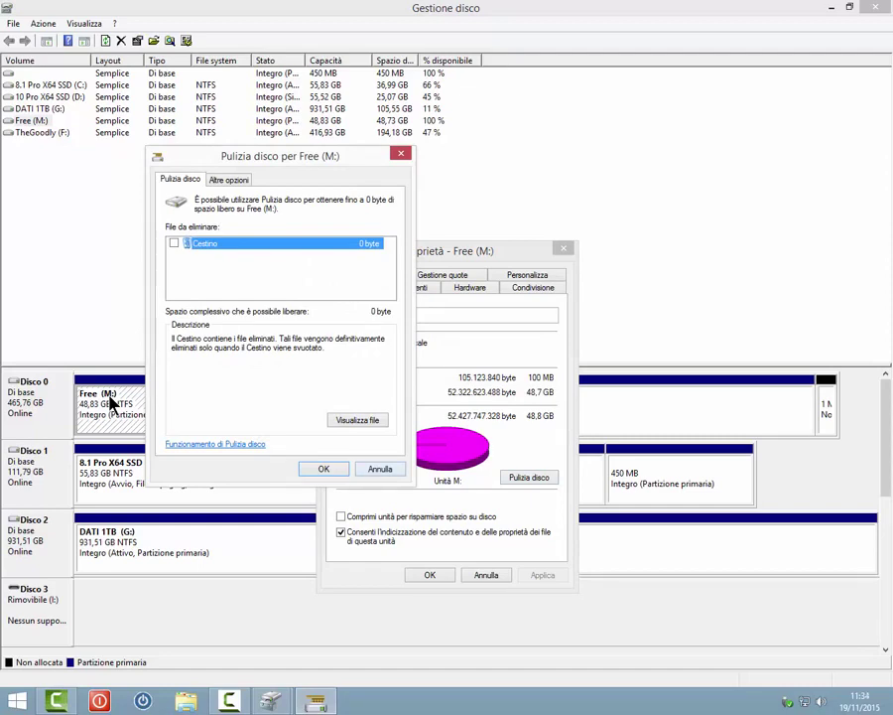
key("space")
key("Escape")
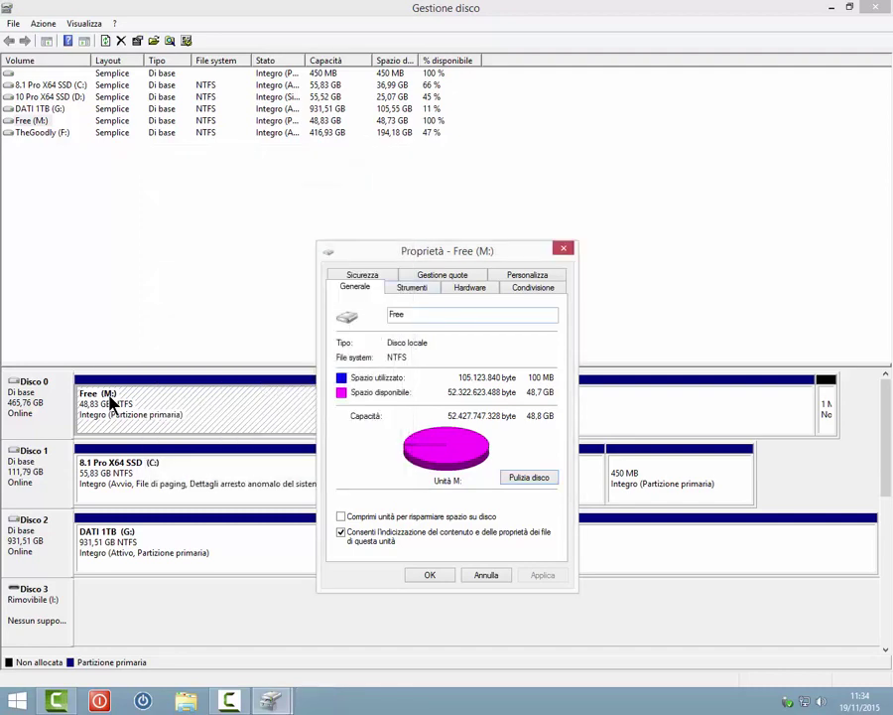
- Run an error-checking scan on the Free (M:) volume and close its report
key("ctrl+Tab")
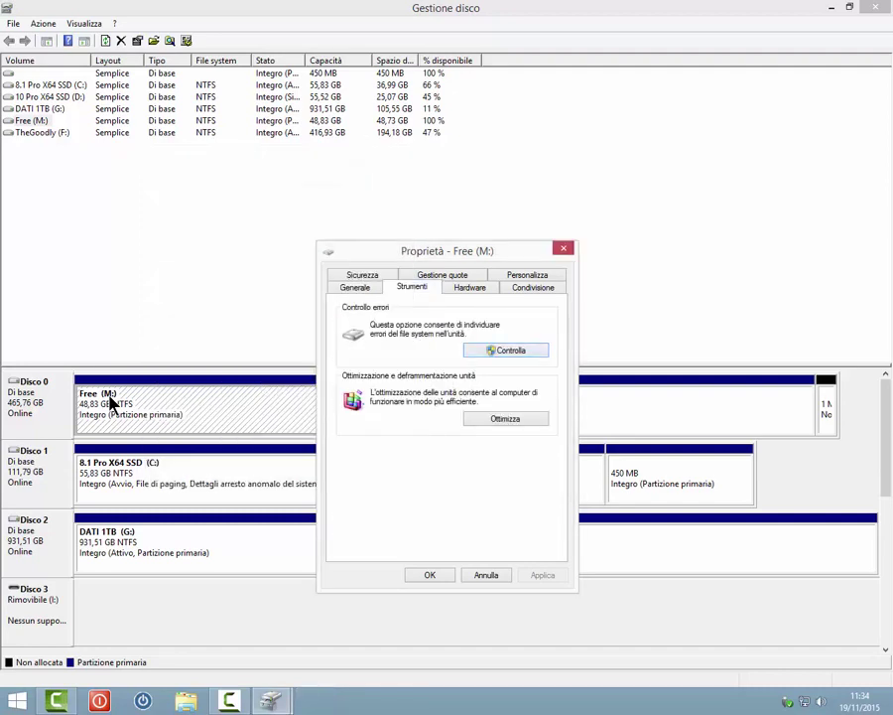
key("Return")
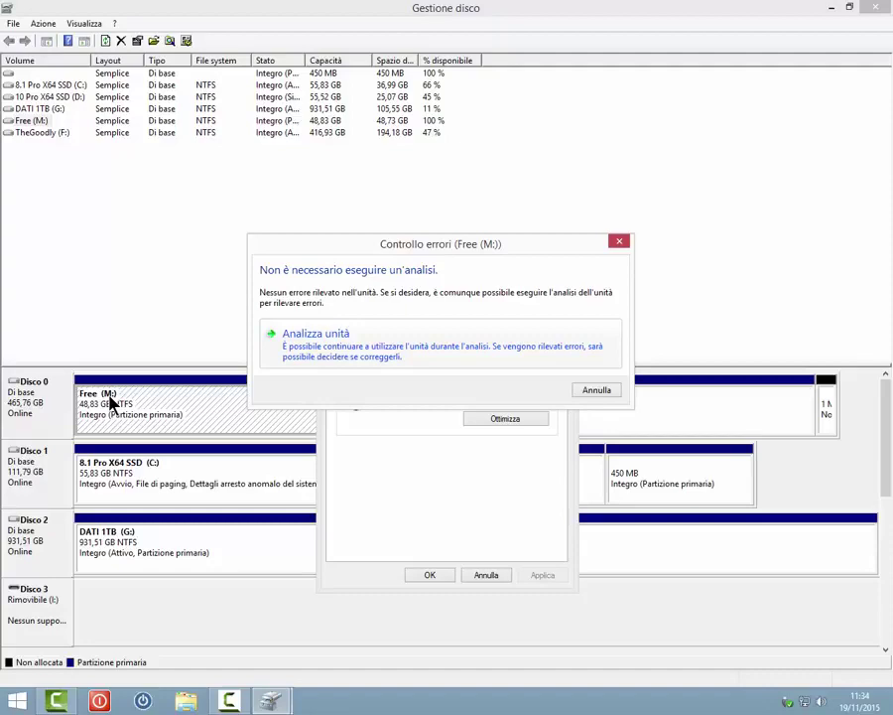
key("Return")
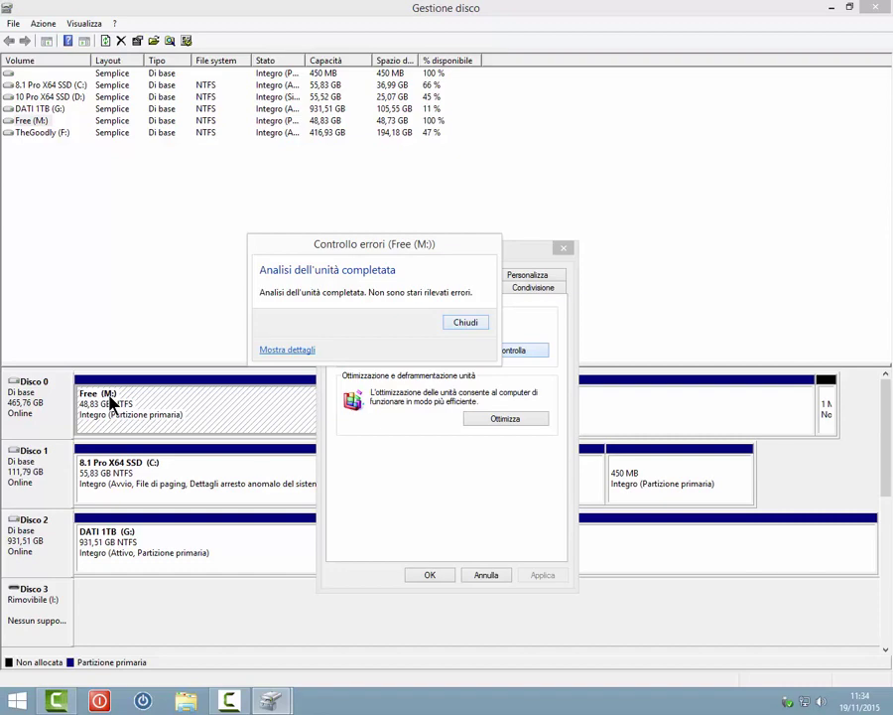
key("Return")
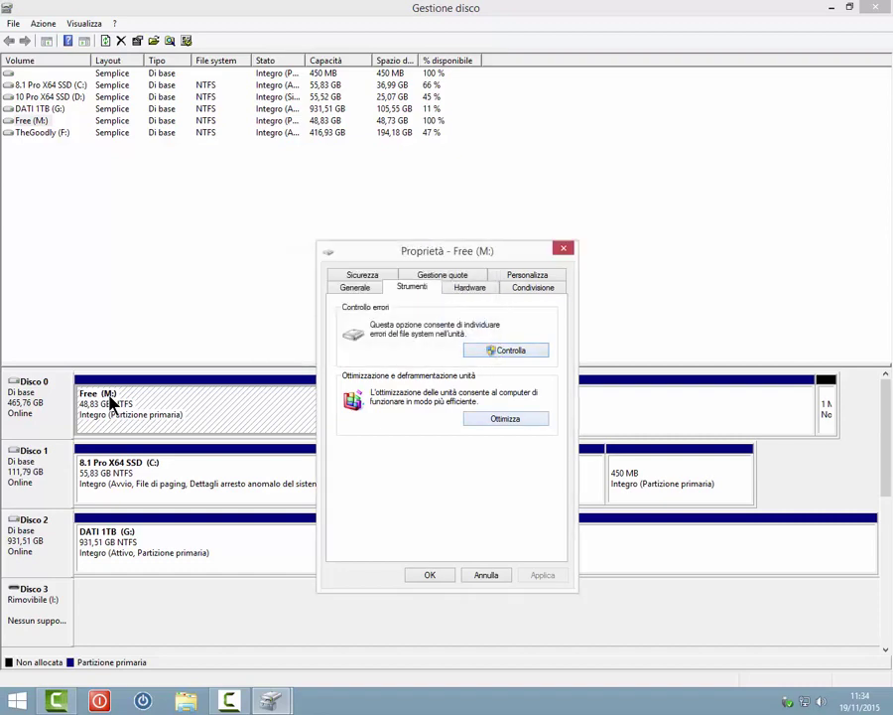
- Open the drive optimization tool, select the Free (M:) drive to check its status, and leave without optimizing
key("Tab")
key("Return")
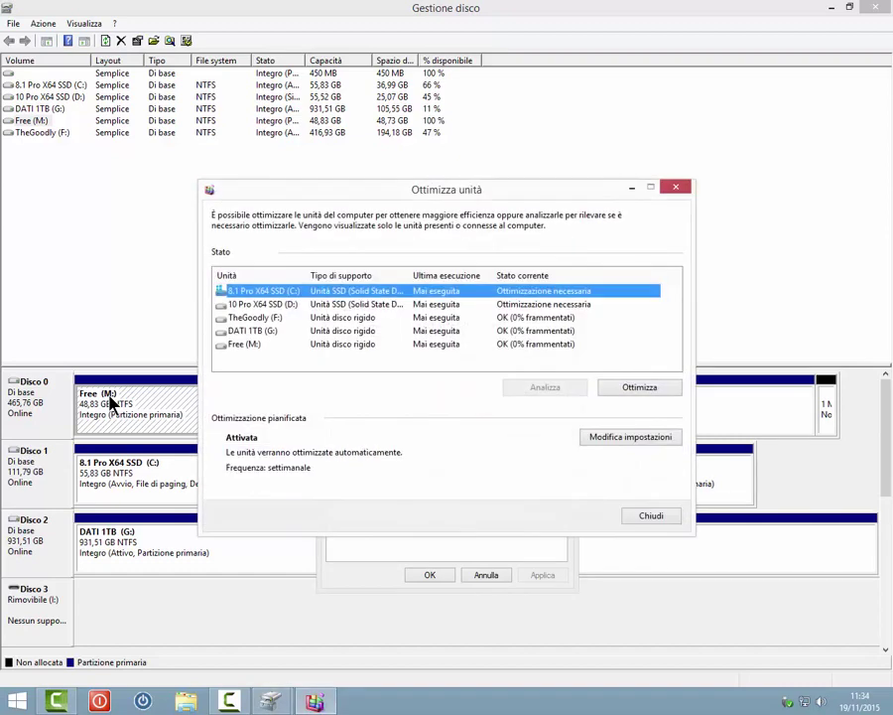
key("Down")
key("Down")
key("Down")
key("Down")
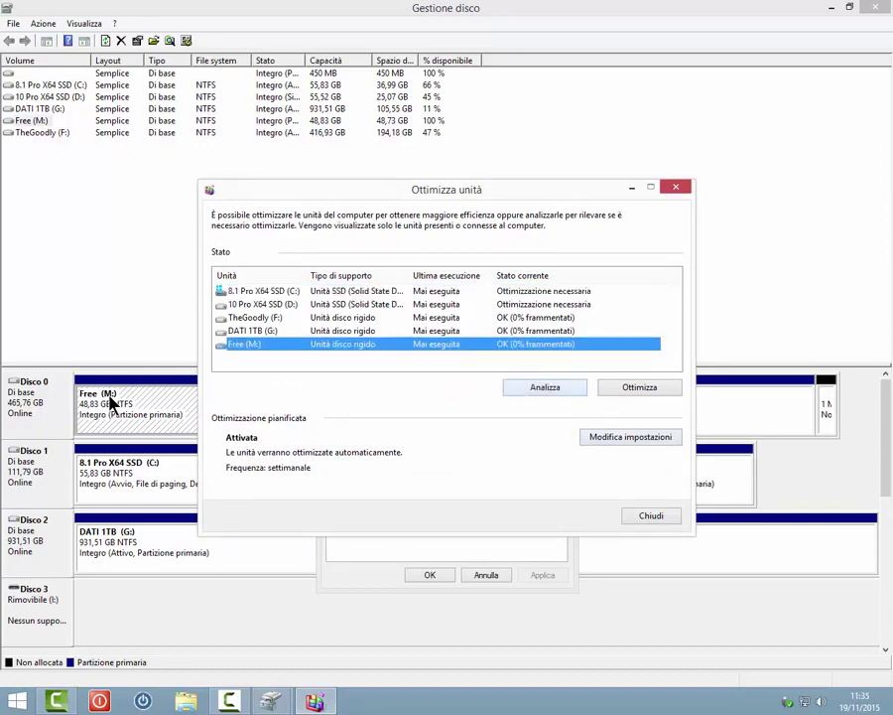
key("Escape")
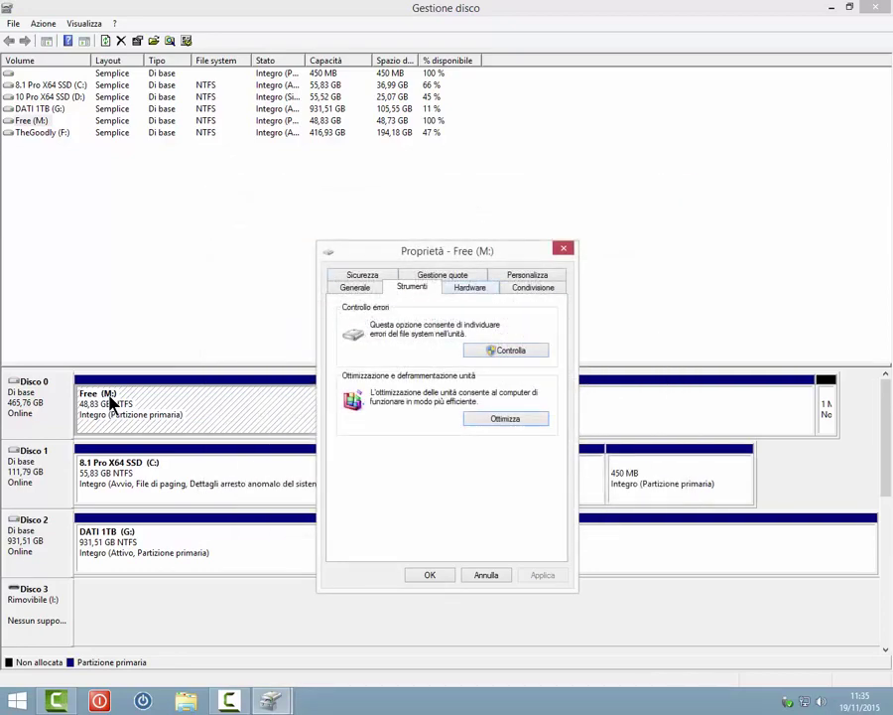
- Examine the hardware devices listed for the Free (M:) volume and the general properties of the _NEC DVD_RW ND-3550A drive
key("ctrl+Tab")
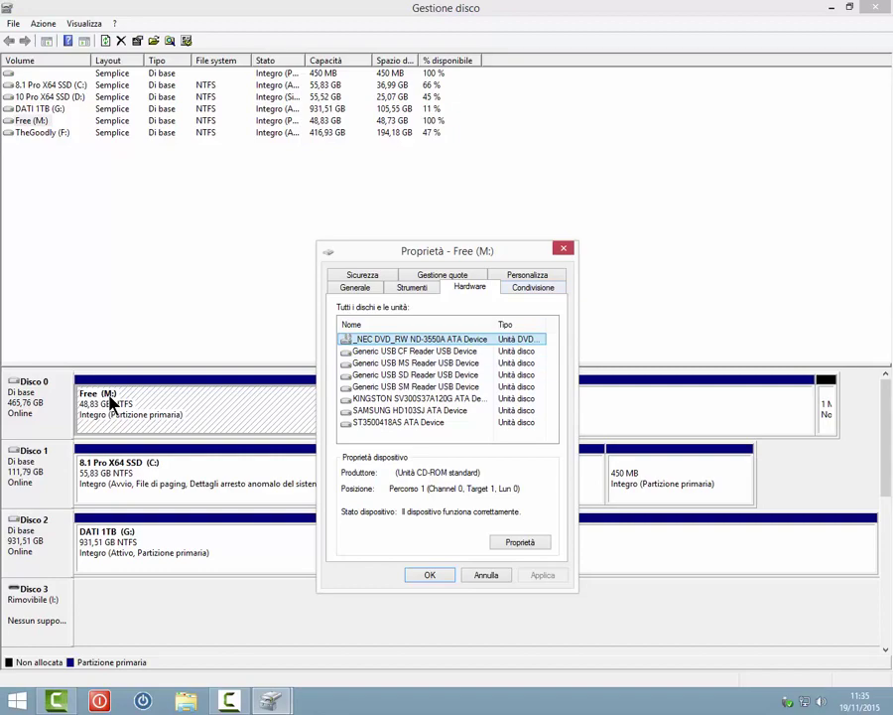
key("alt+p")
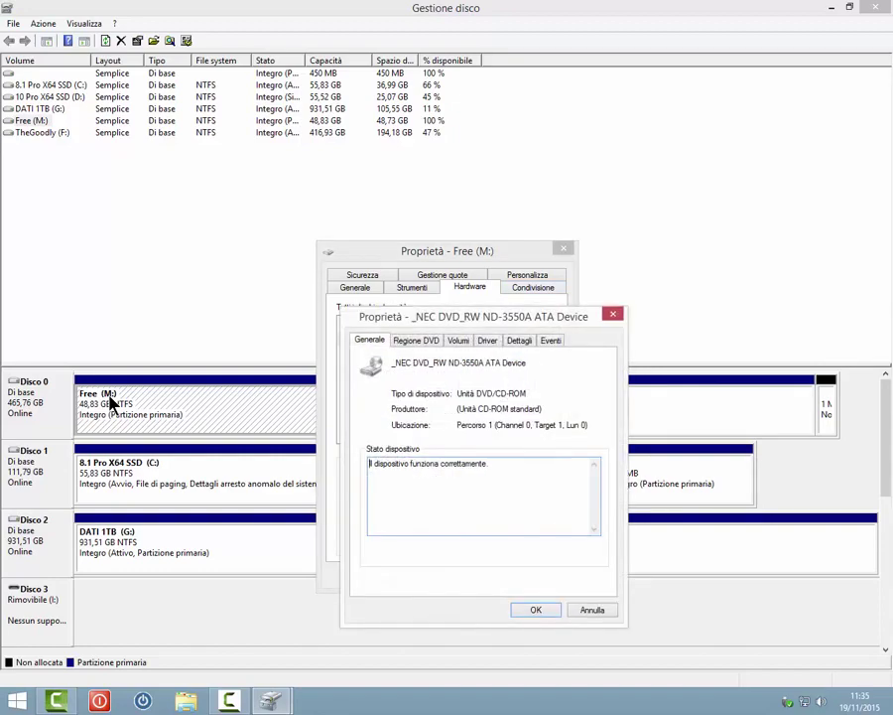
key("Escape")
- Examine the Free (M:) volume's sharing settings and the security permissions of its Administrators and Users groups
key("ctrl+Tab")
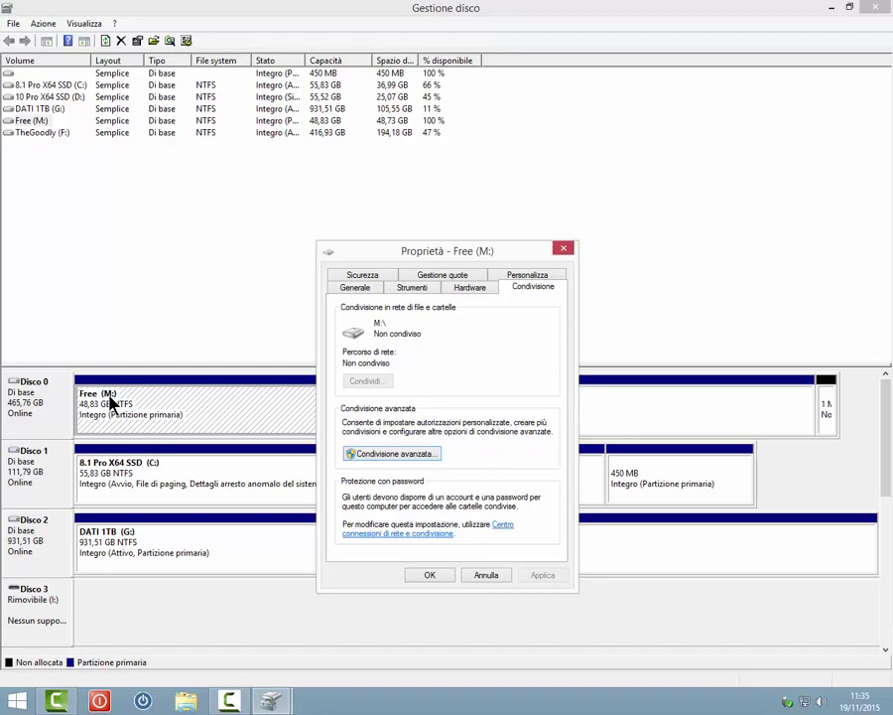
key("ctrl+Tab")
key("ctrl+Tab")
key("ctrl+shift+Tab")
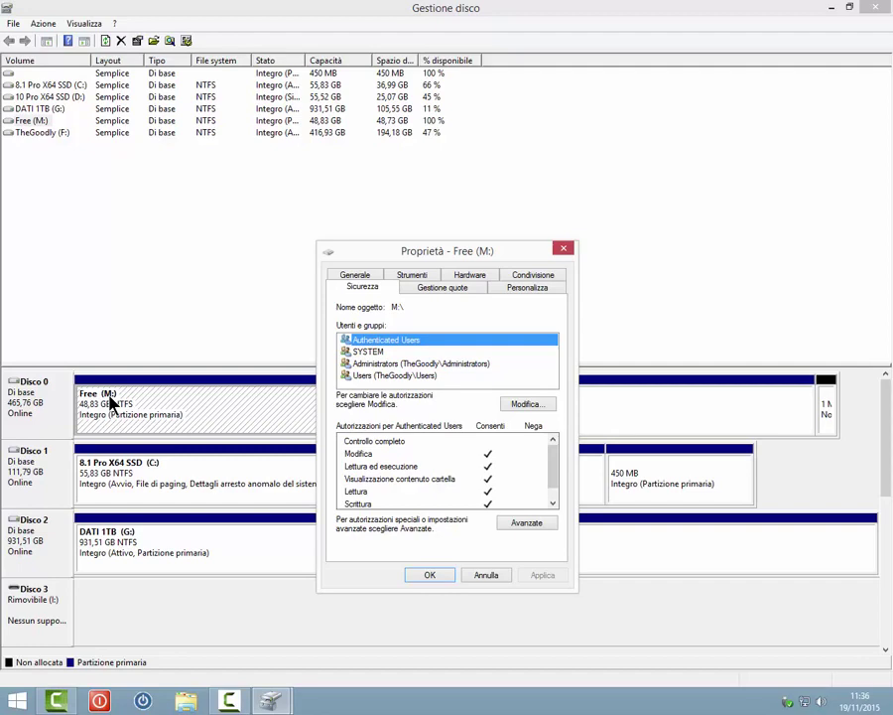
key("Down")
key("Down")
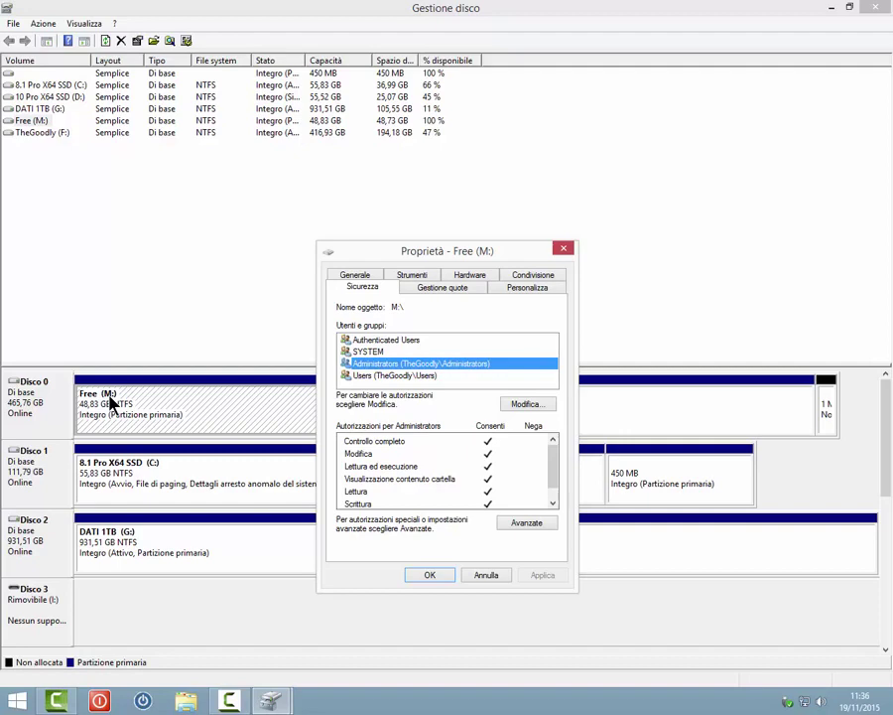
key("Down")
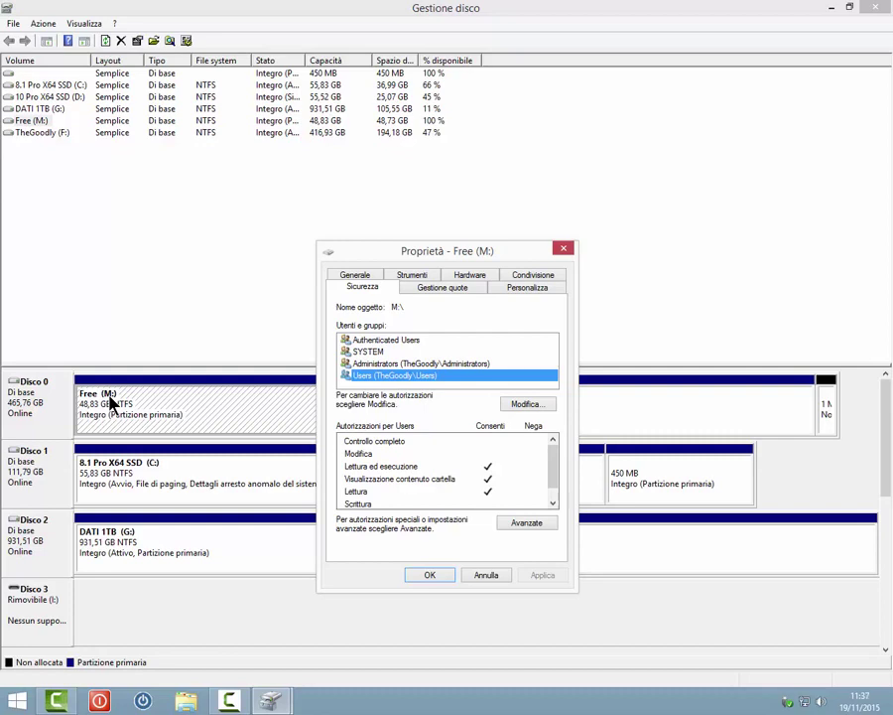
- Allow full control (Controllo completo) on Free (M:) for Authenticated Users, and confirm the permissions and the volume's properties
key("alt+m")
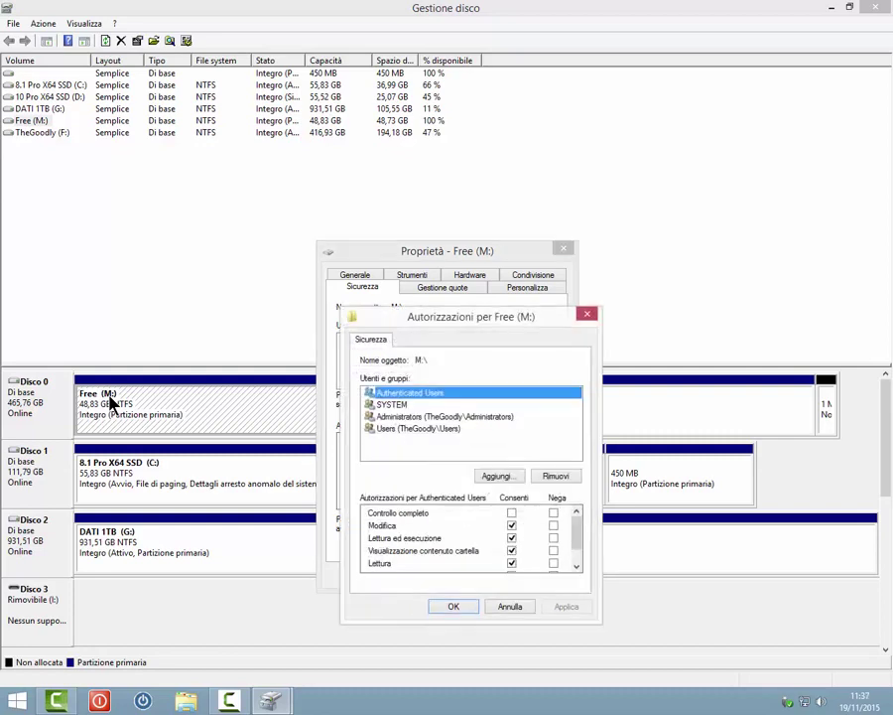
key("Tab")
key("Down")
key("Down")
key("Down")
key("Down")
key("Down")
key("space")
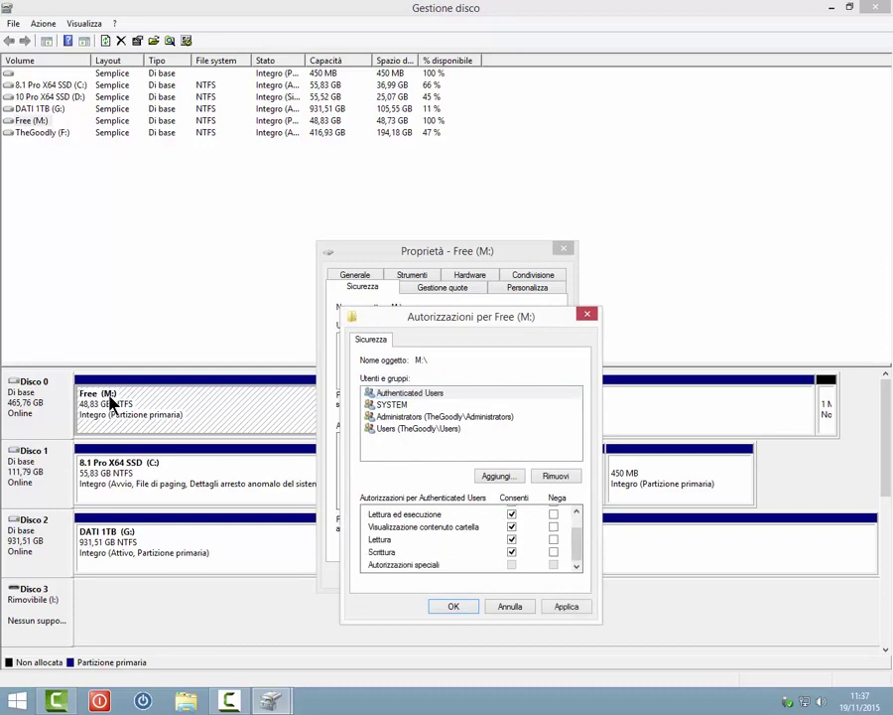
key("Home")
key("space")
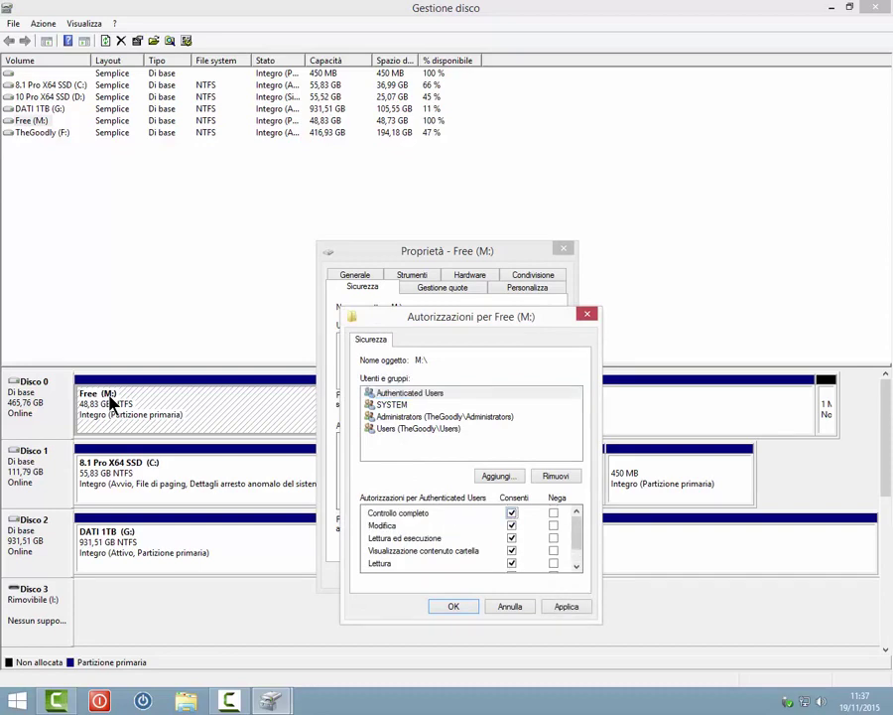
key("Return")
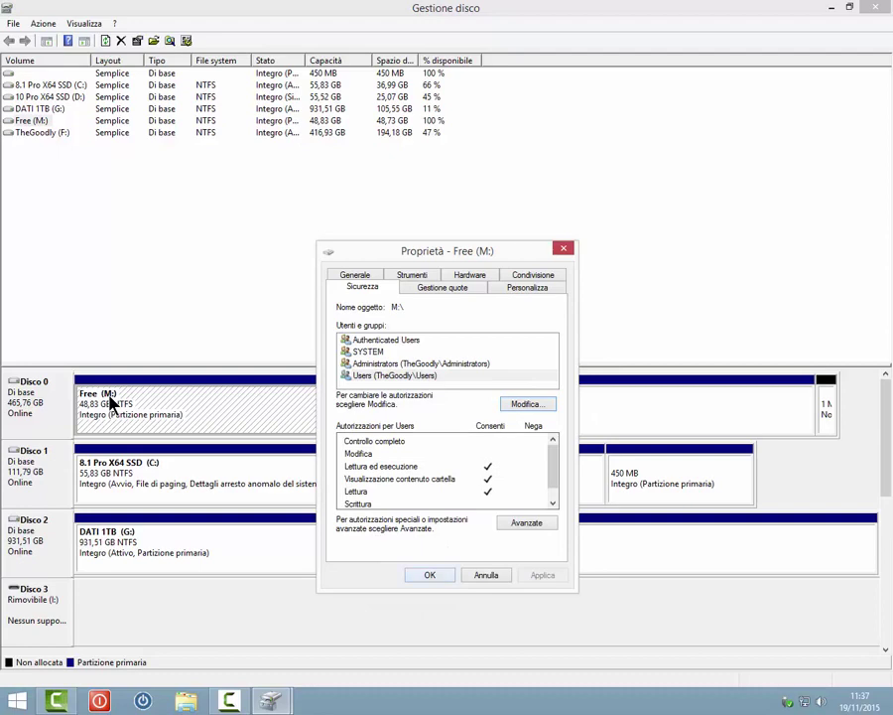
key("Return")
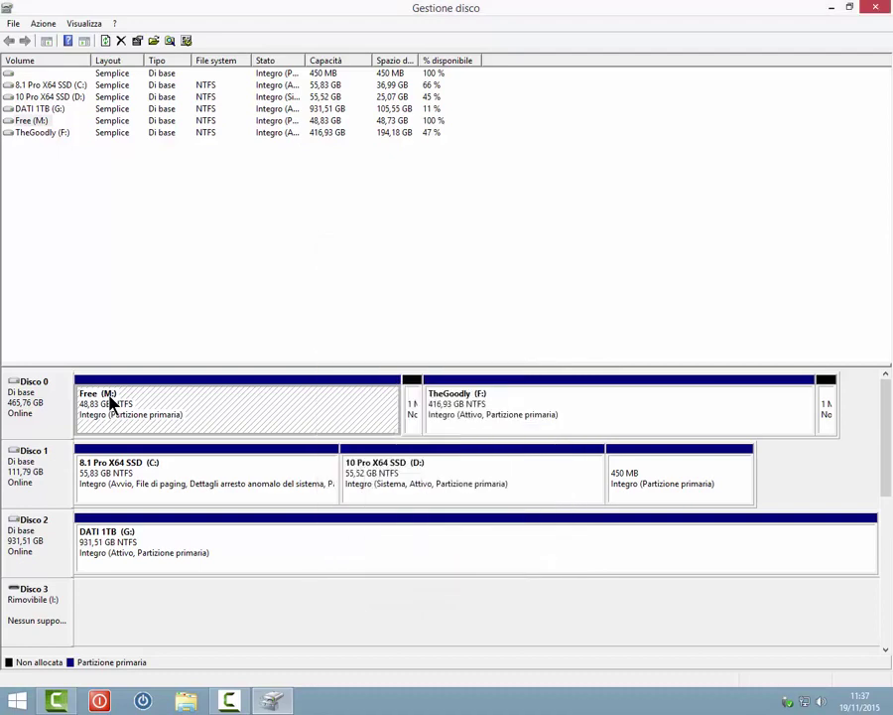